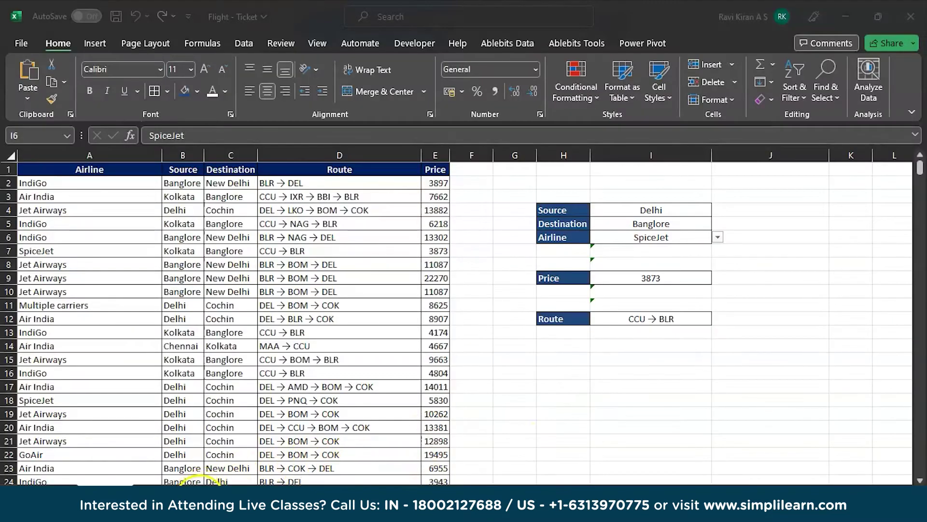
Move to the next worksheet, which holds the Car and Price table.
key(ctrl+Page_Down)
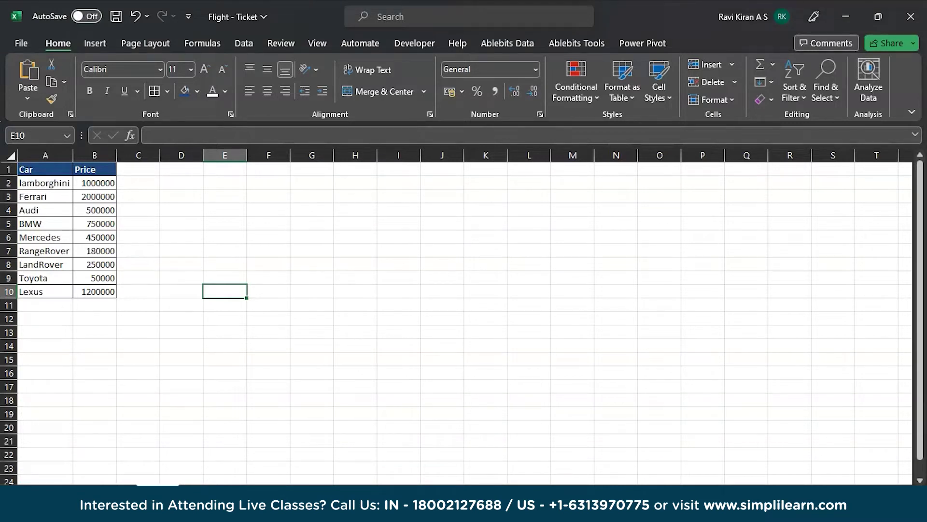
Enter the labels Car and Price in cells D5 and D6.
click(198, 227)
text(Car)
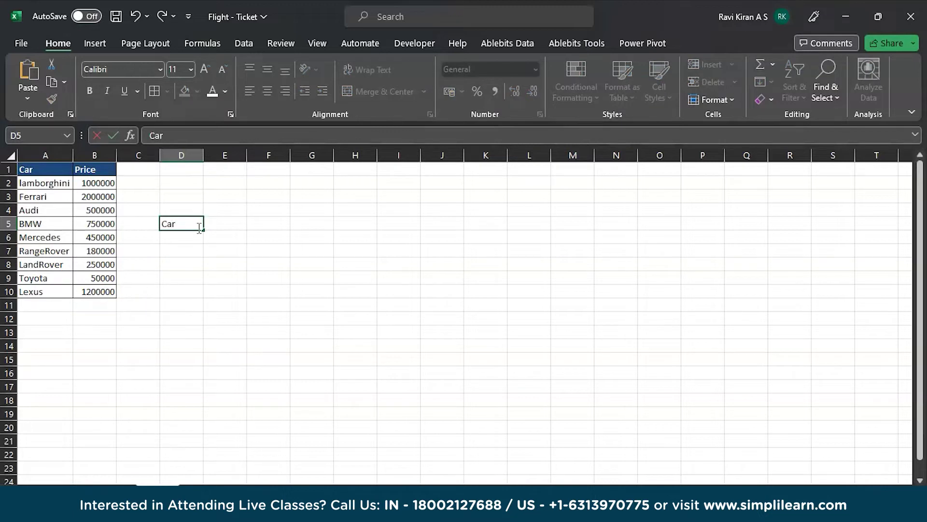
key(Return)
text(Price)
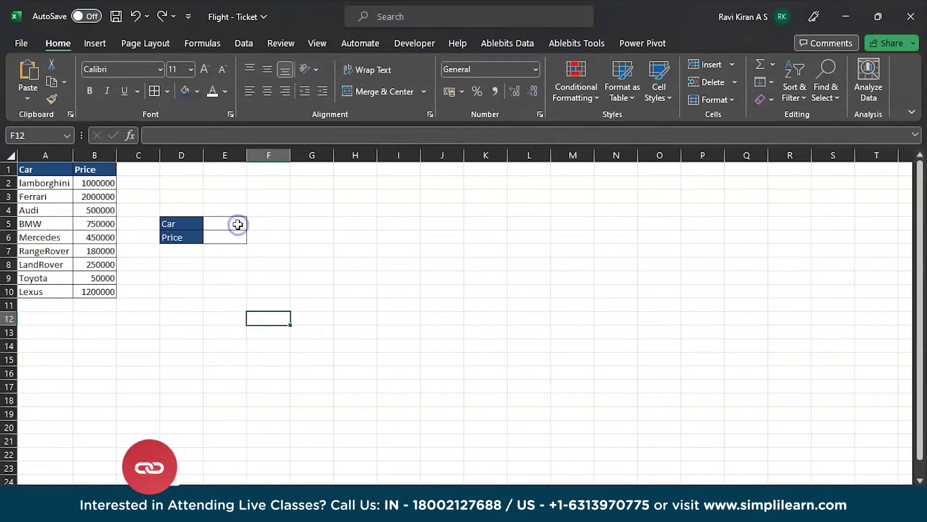
Give E5 a list validation dropdown sourced from the car names in A2:A10.
click(238, 224)
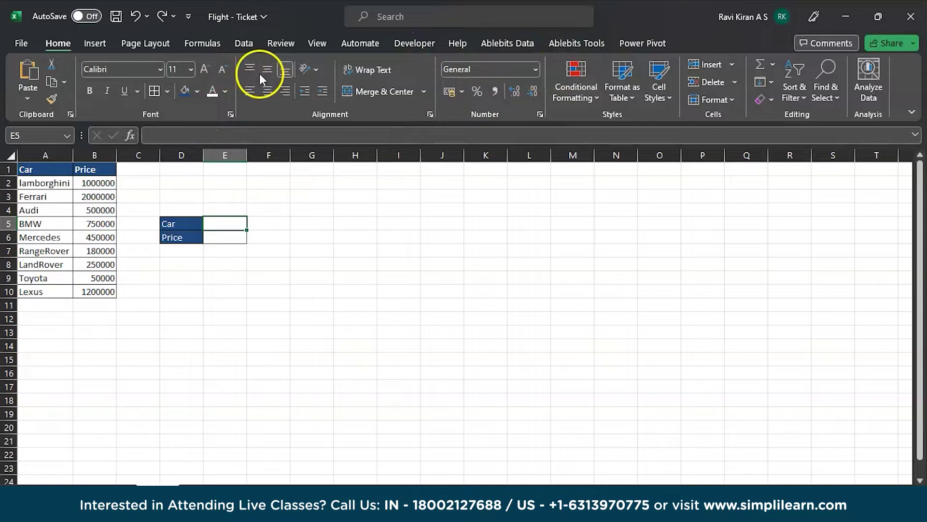
click(244, 44)
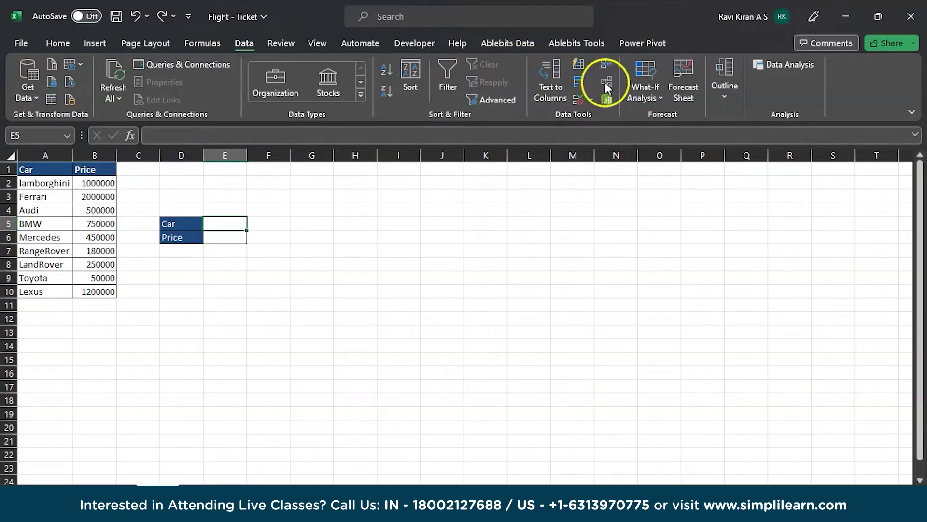
click(579, 100)
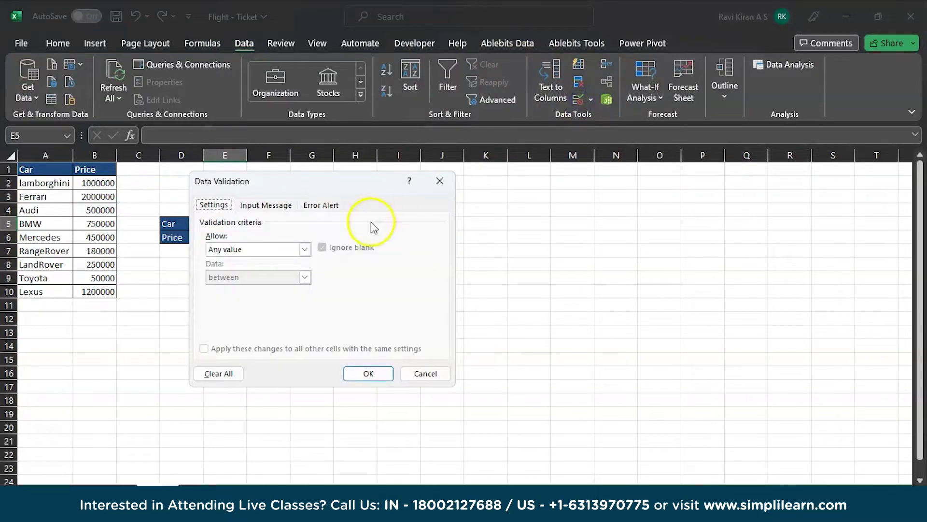
click(256, 248)
click(232, 288)
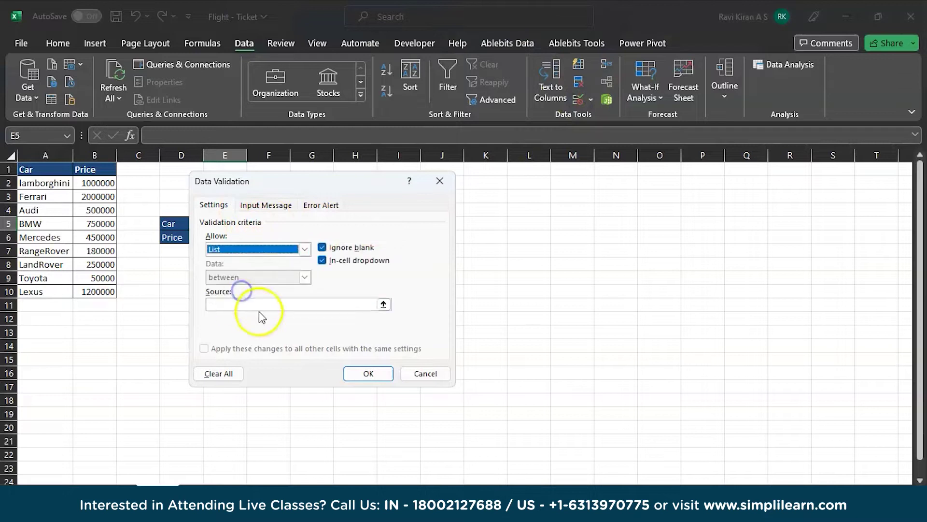
click(259, 306)
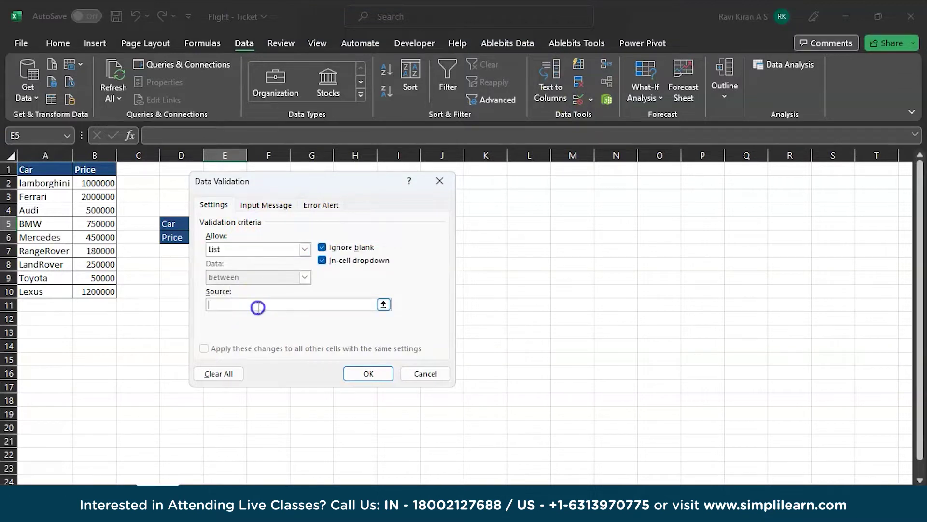
click(57, 184)
drag(57, 192, 41, 291)
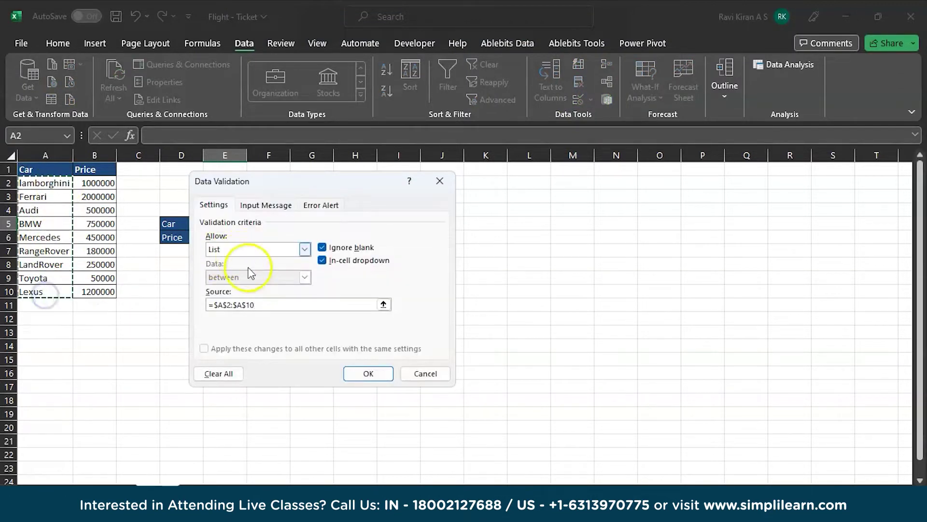
click(365, 374)
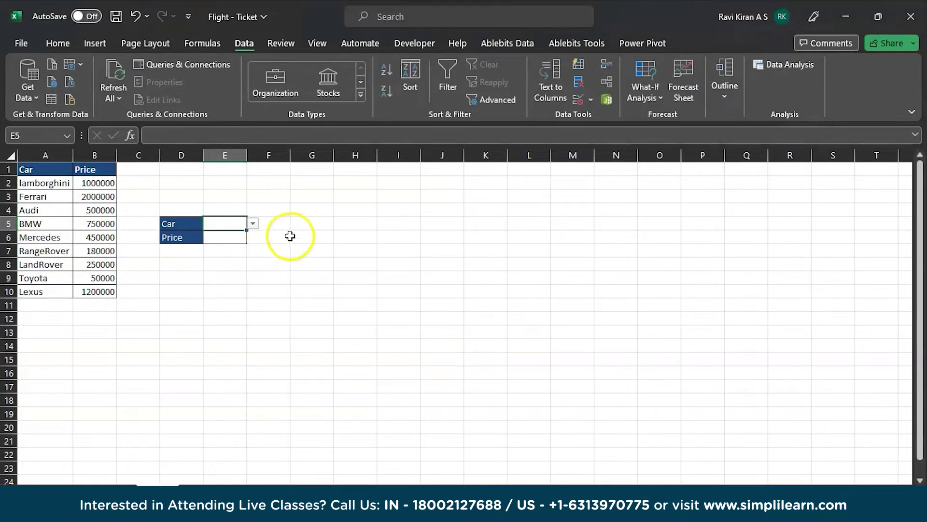
click(225, 235)
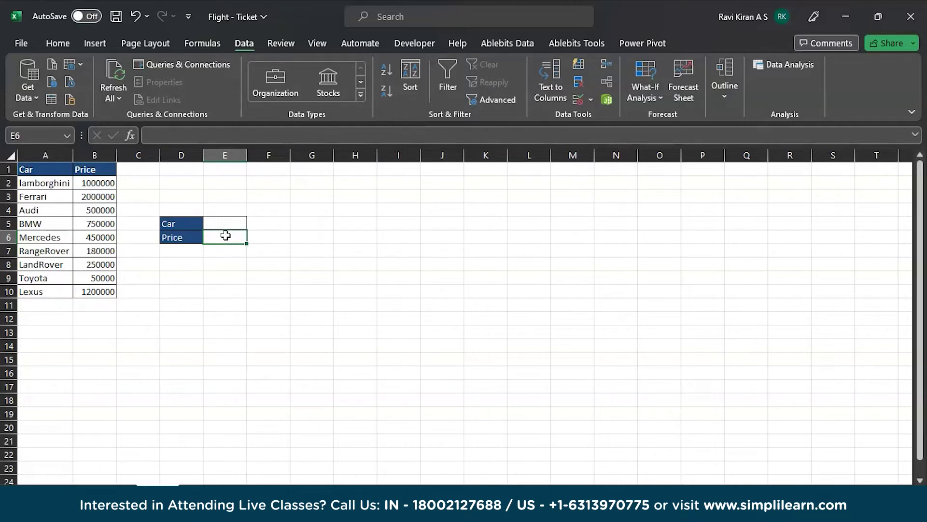
Enter =VLOOKUP(E5,A2:B10,2,FALSE) in E6 to return the chosen car's price.
text(=vlo)
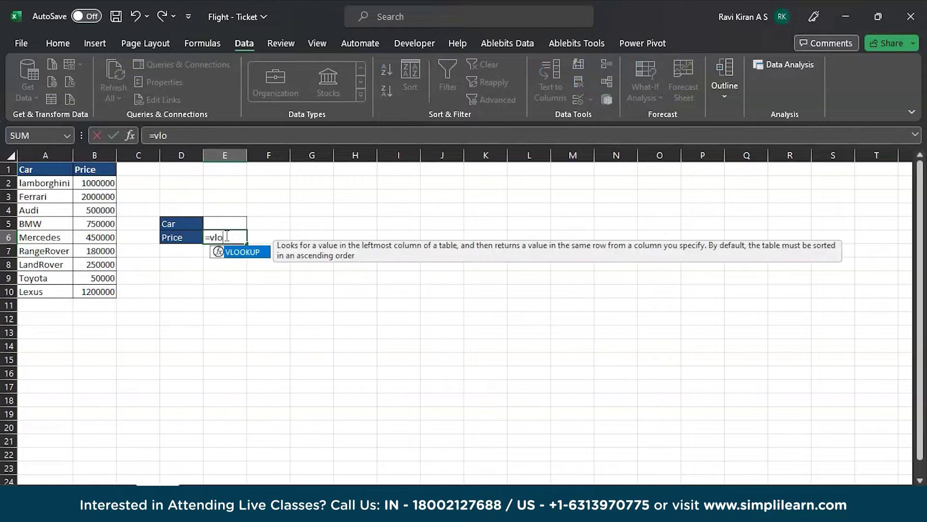
key(Tab)
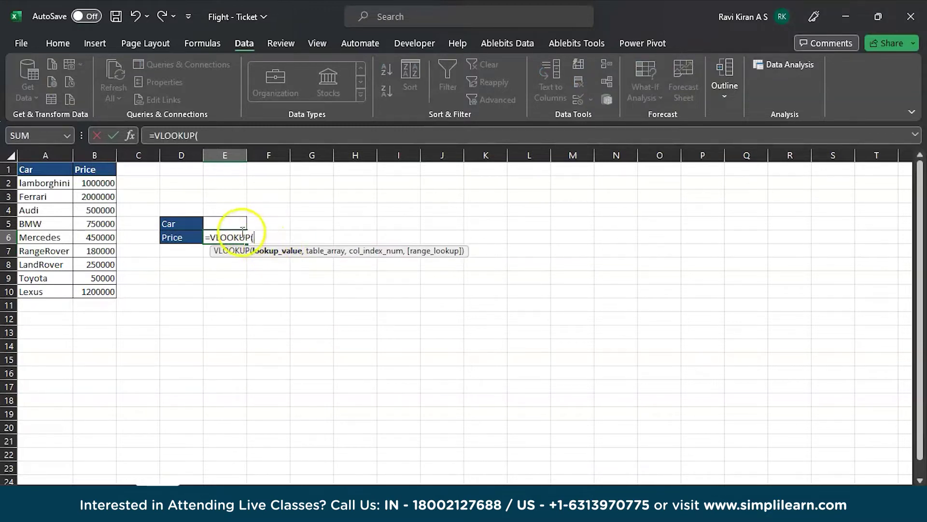
click(237, 222)
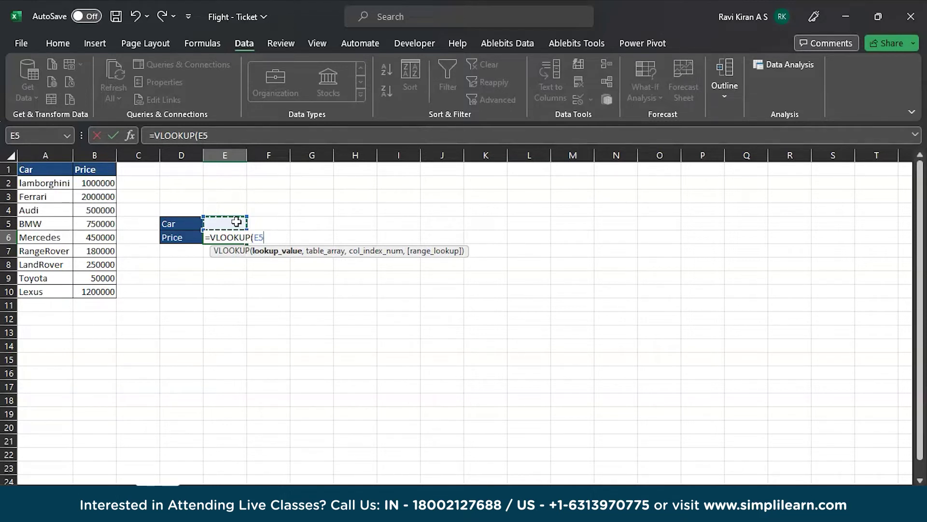
text(,)
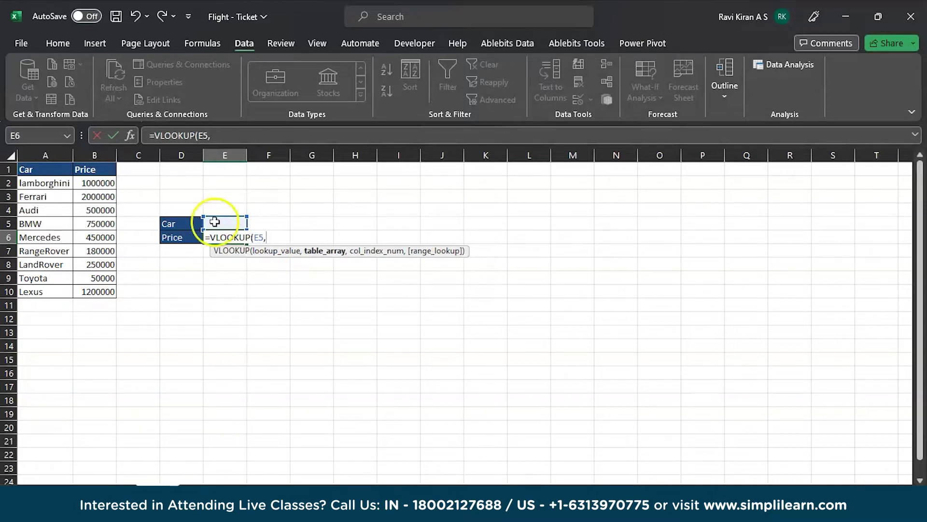
drag(56, 183, 99, 291)
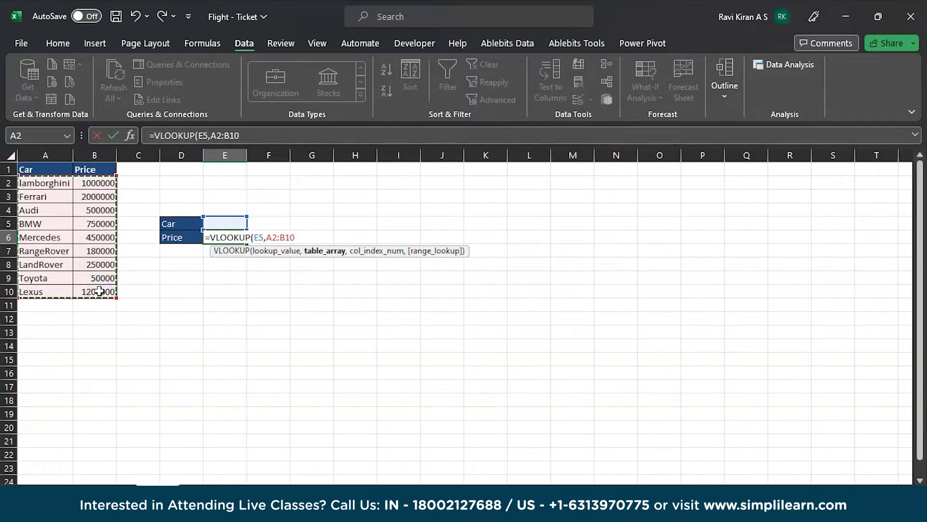
text(,)
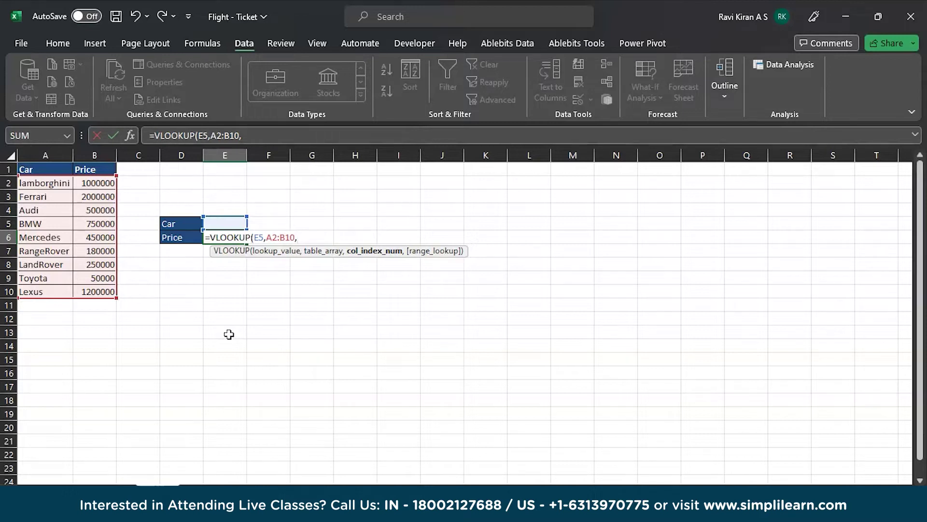
text(,)
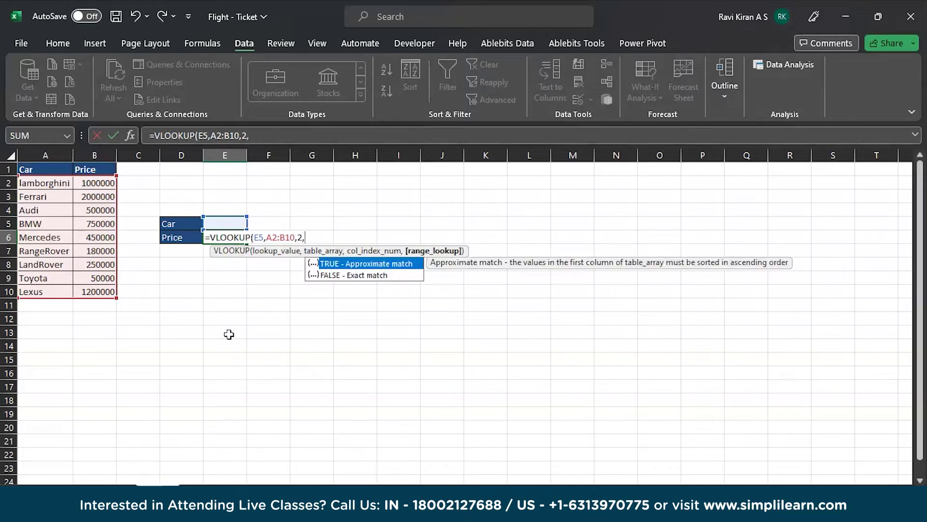
key(Down)
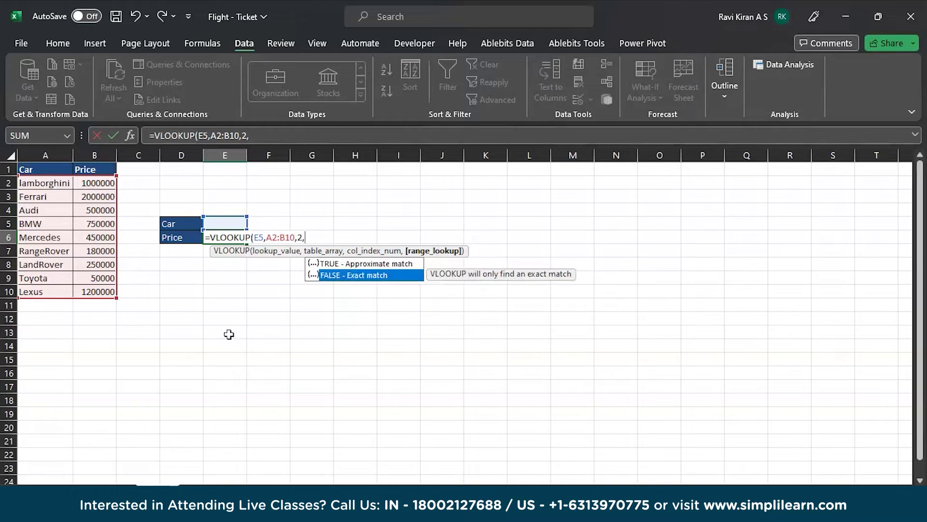
key(Tab)
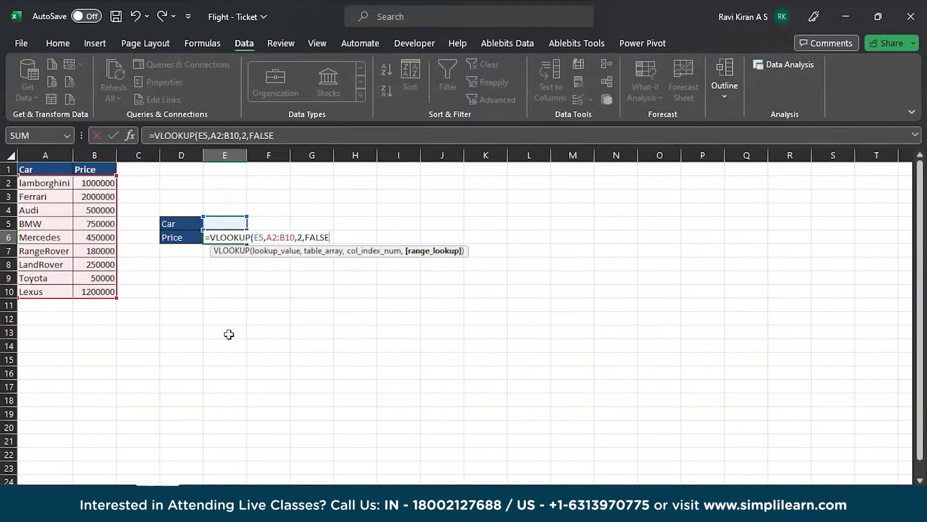
key(Tab)
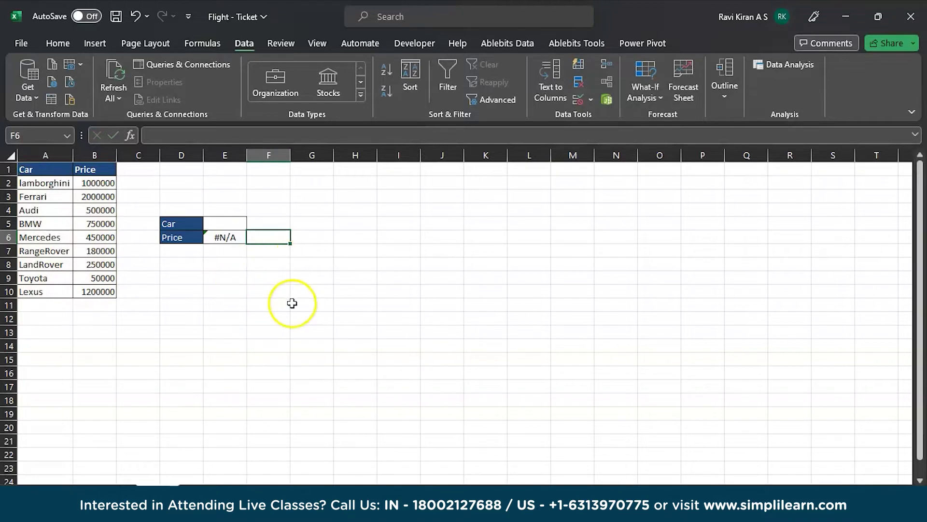
Choose BMW in E5 and check the looked-up price against the source table.
click(292, 304)
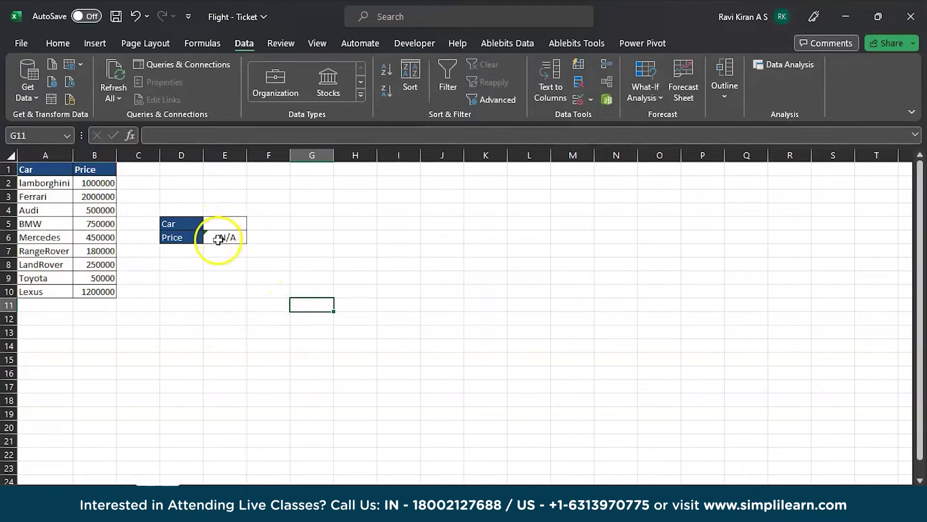
click(224, 220)
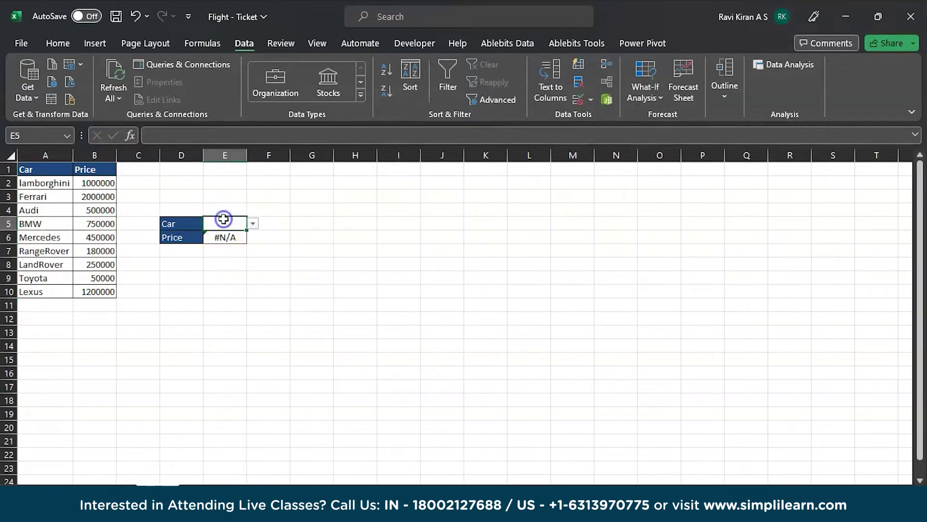
click(253, 223)
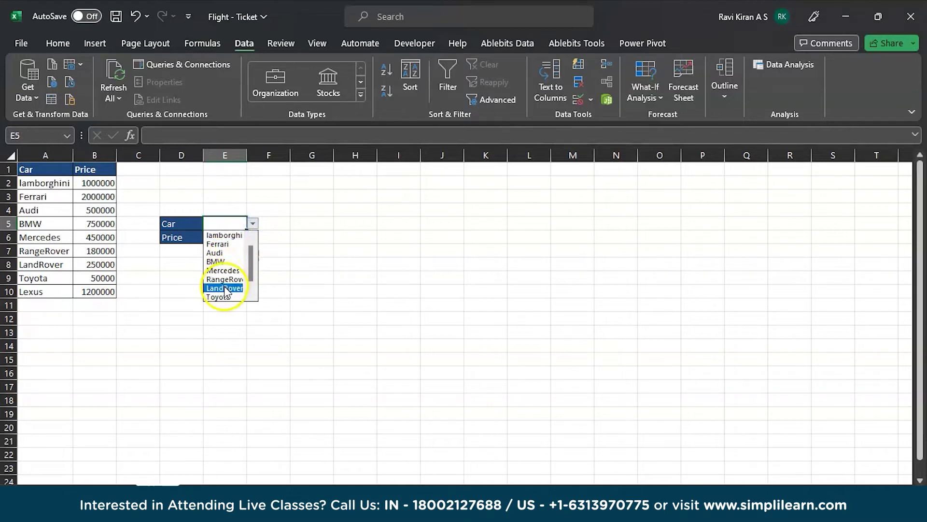
click(229, 263)
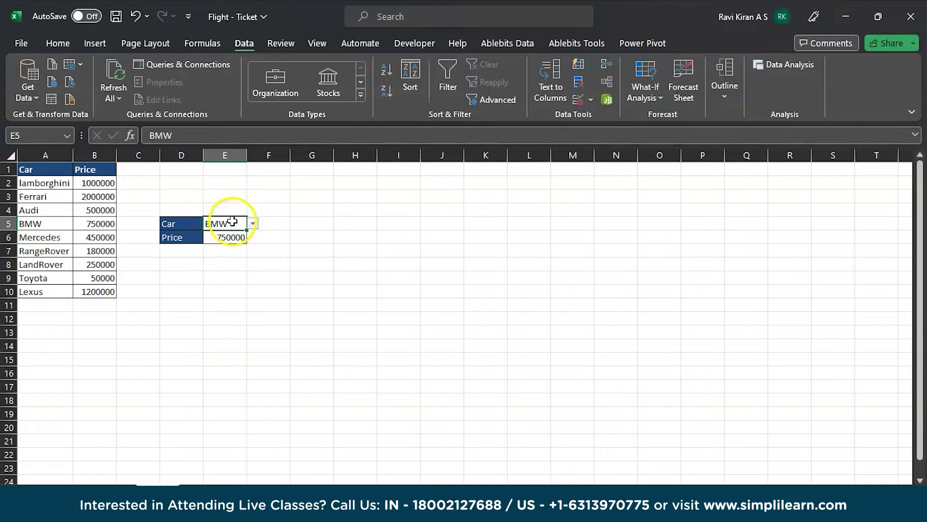
click(223, 238)
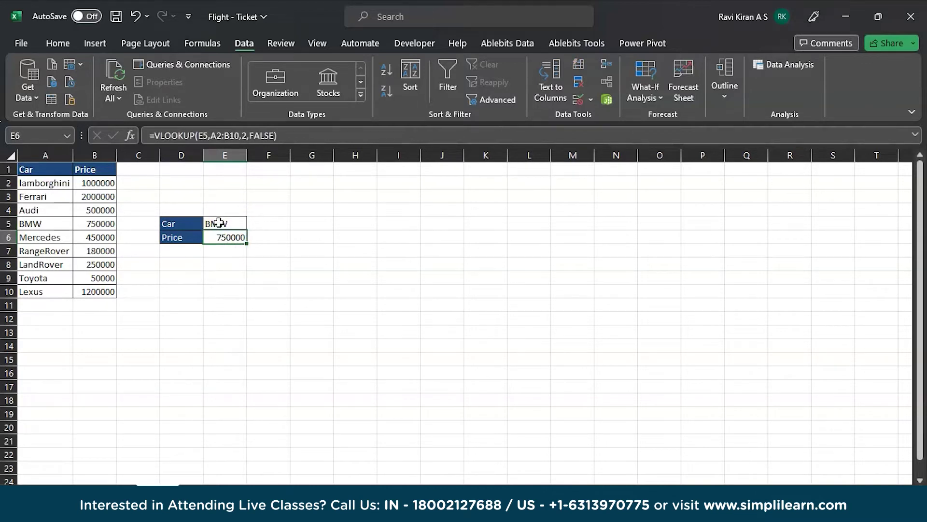
click(223, 225)
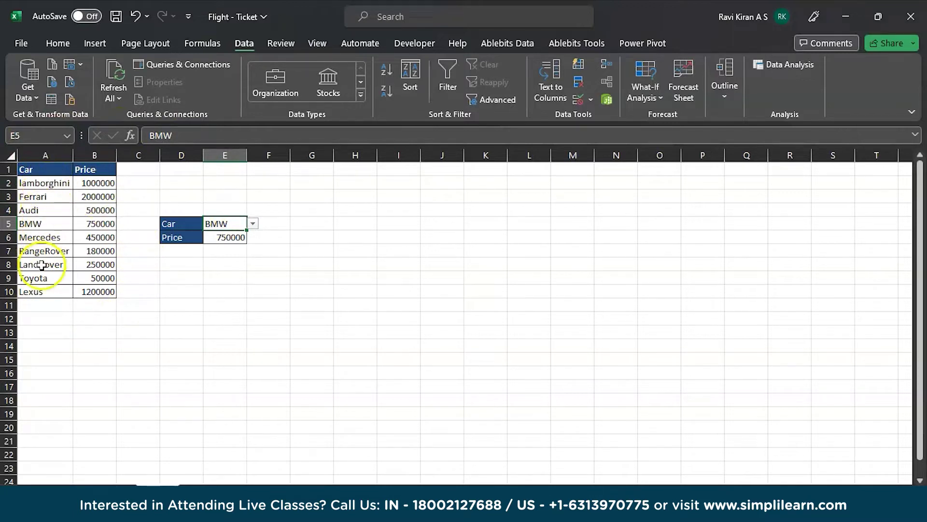
click(31, 224)
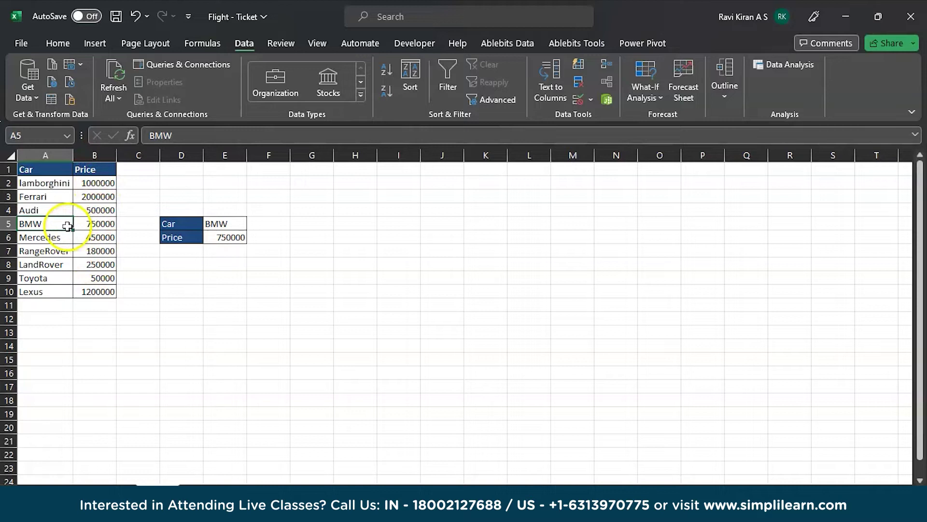
click(96, 222)
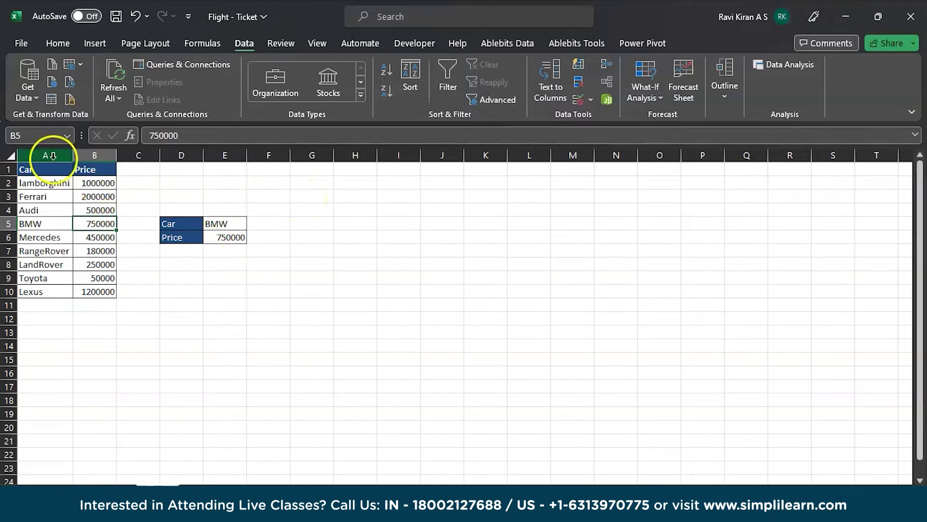
Center-align column E, then return to the flight ticket sheet.
click(223, 152)
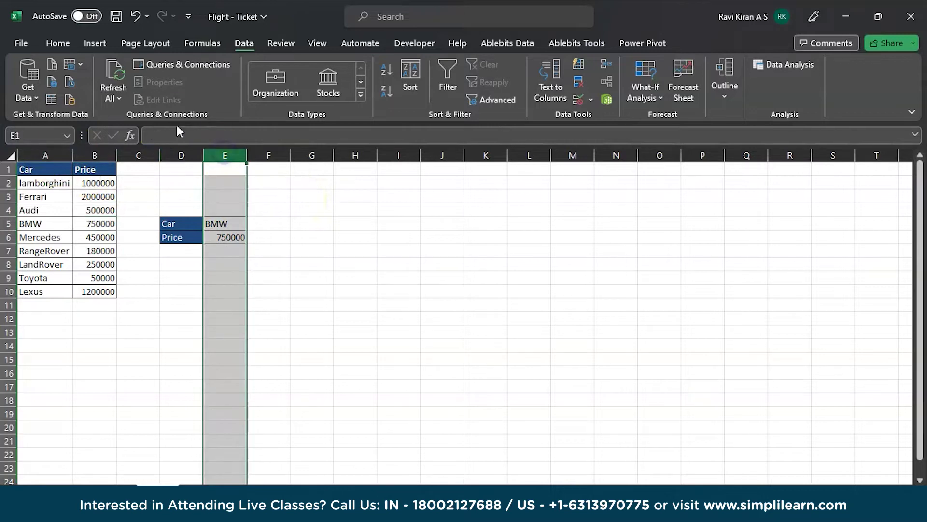
click(68, 41)
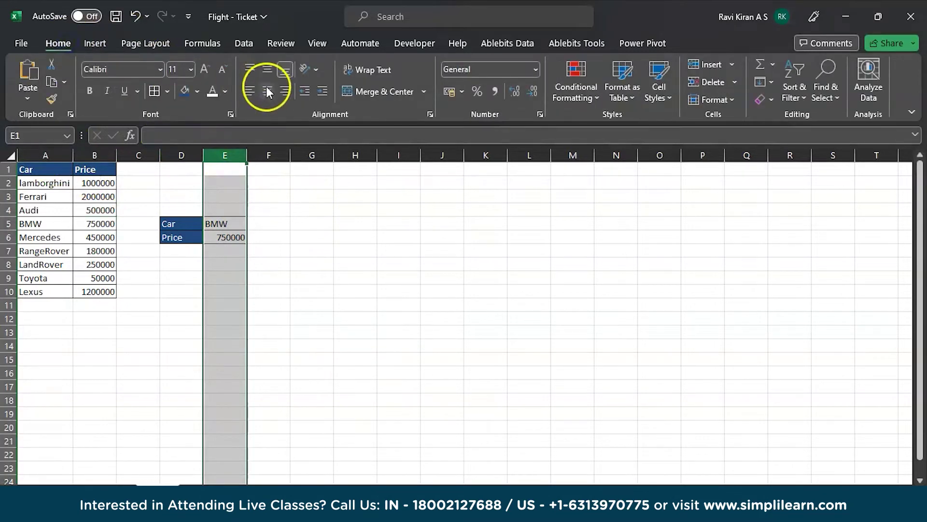
click(267, 91)
click(284, 263)
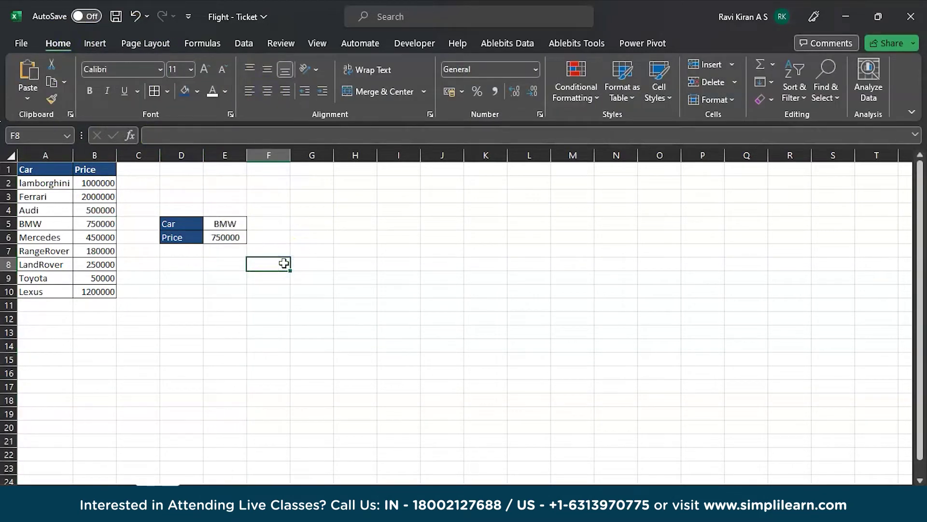
click(112, 489)
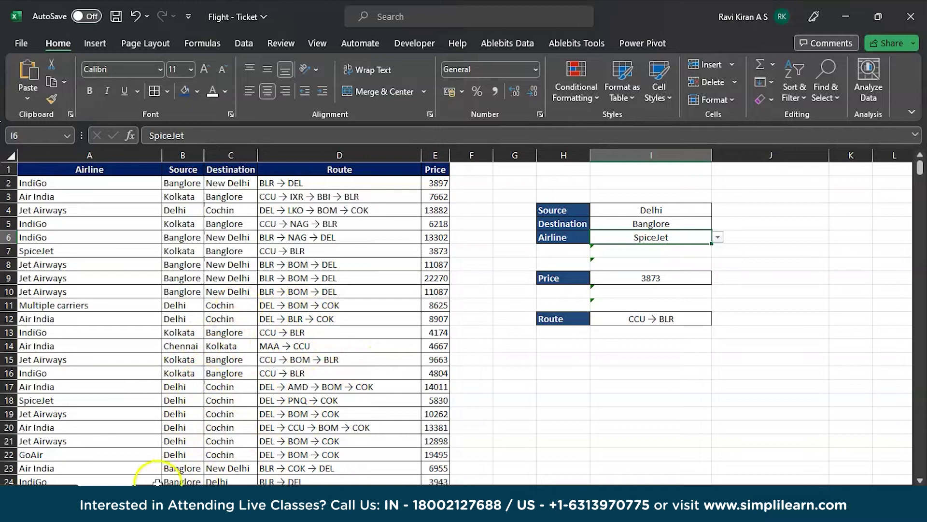
Pick Kolkata as Source, Hyderabad as Destination and GoAir as Airline in I4:I6.
click(682, 211)
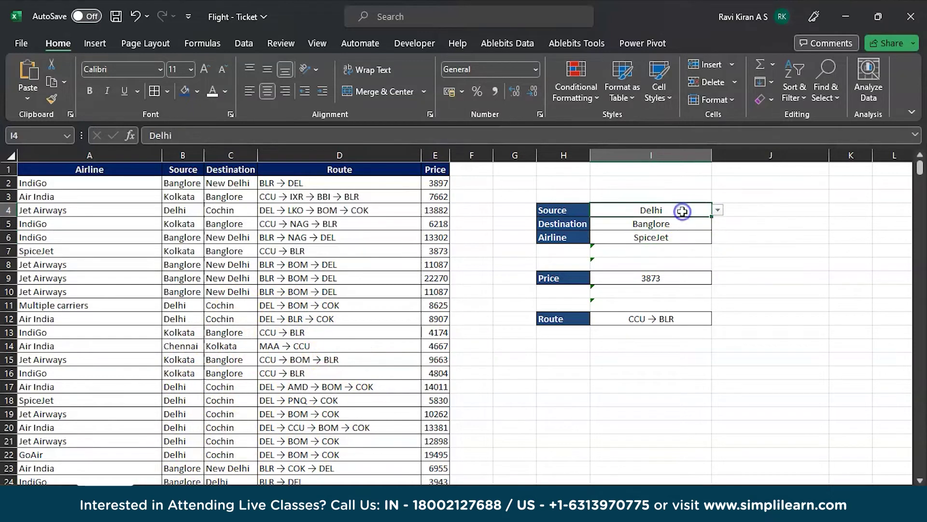
click(717, 210)
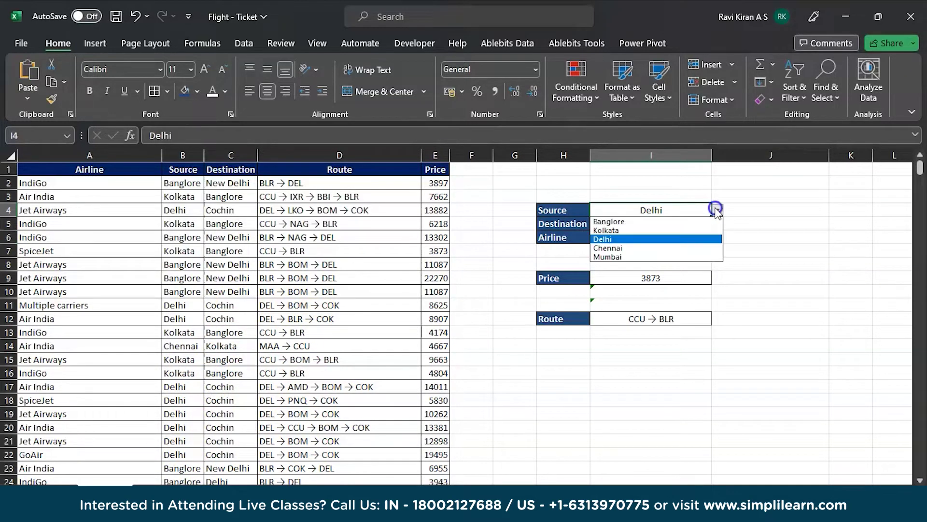
click(669, 226)
click(671, 225)
click(718, 223)
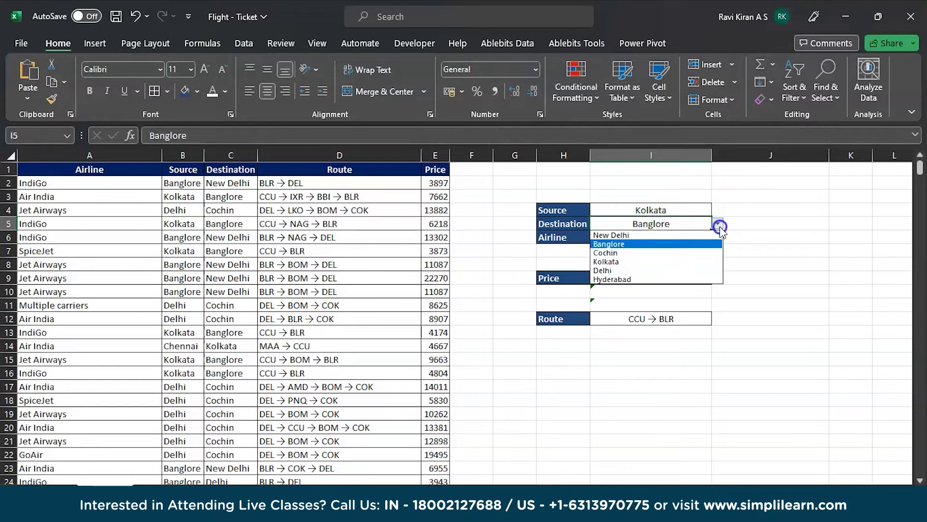
click(649, 278)
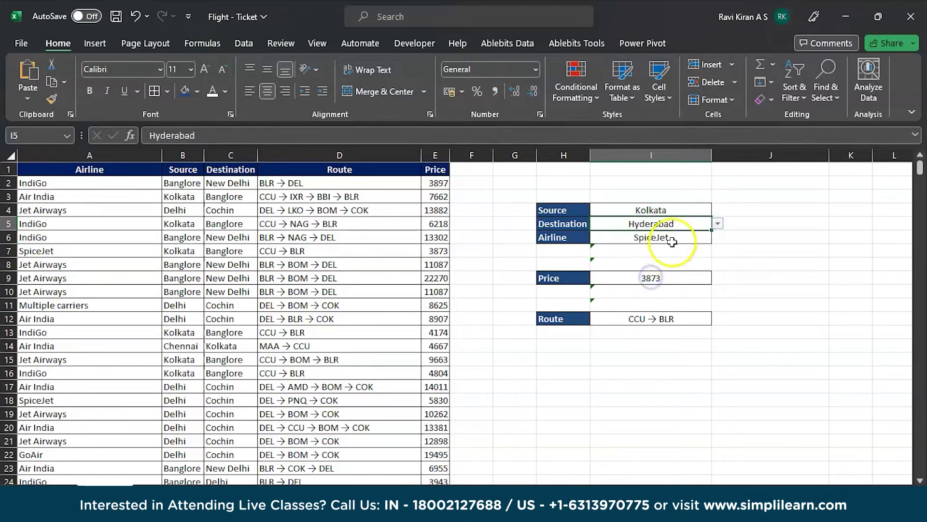
click(674, 237)
click(718, 237)
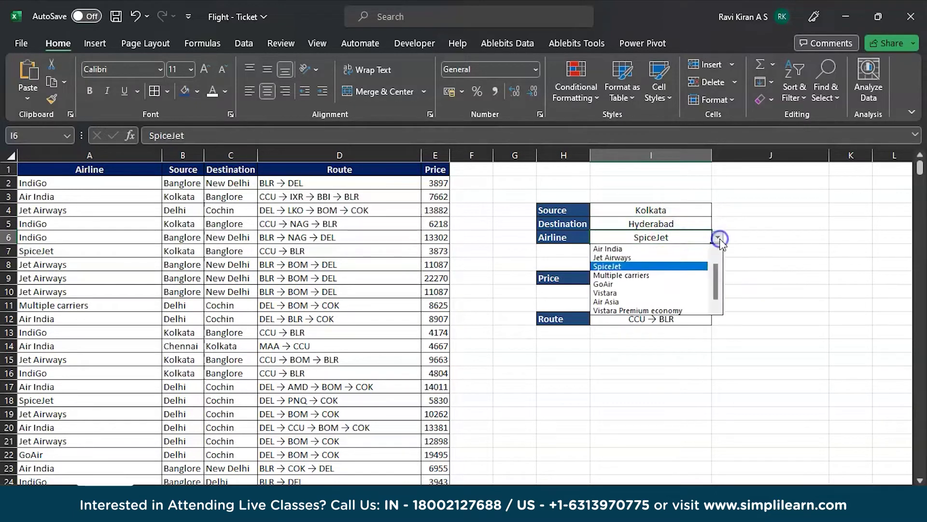
click(644, 285)
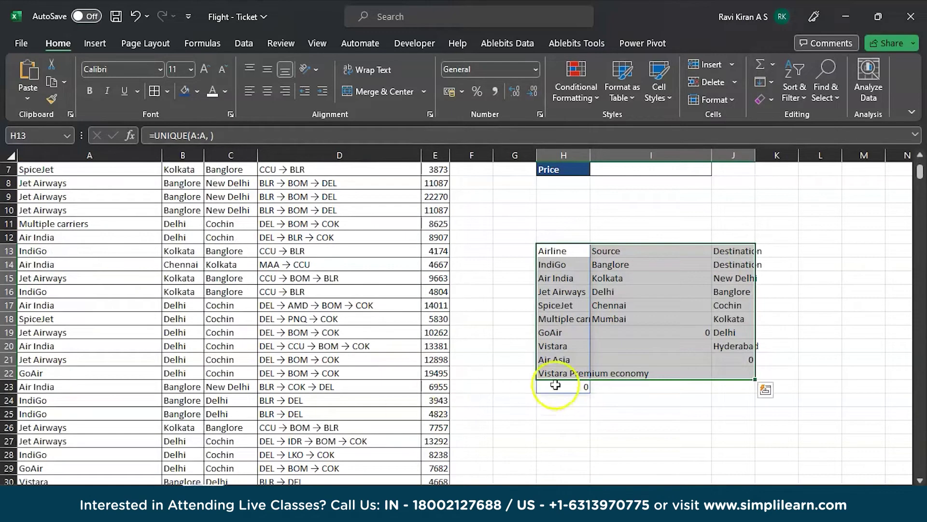
Start deleting cell J14 from its context menu, then cancel.
click(612, 414)
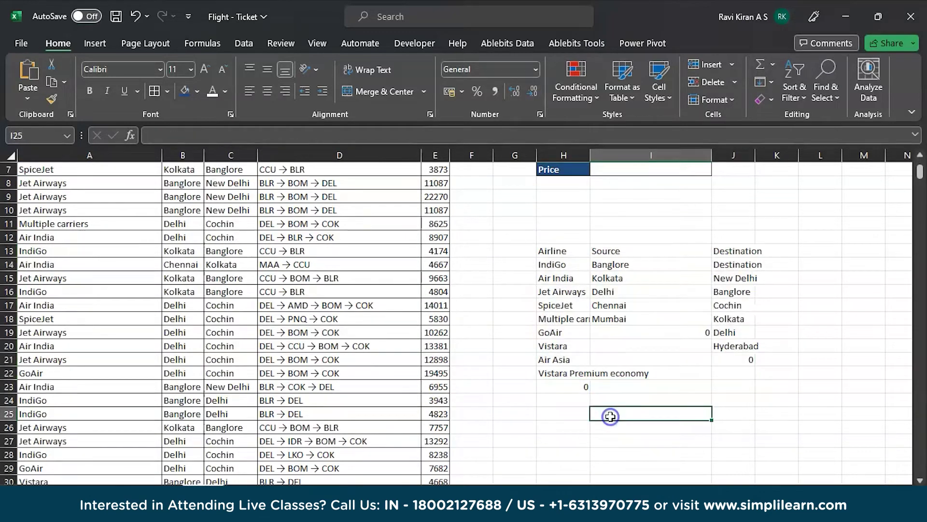
click(734, 264)
right_click(730, 263)
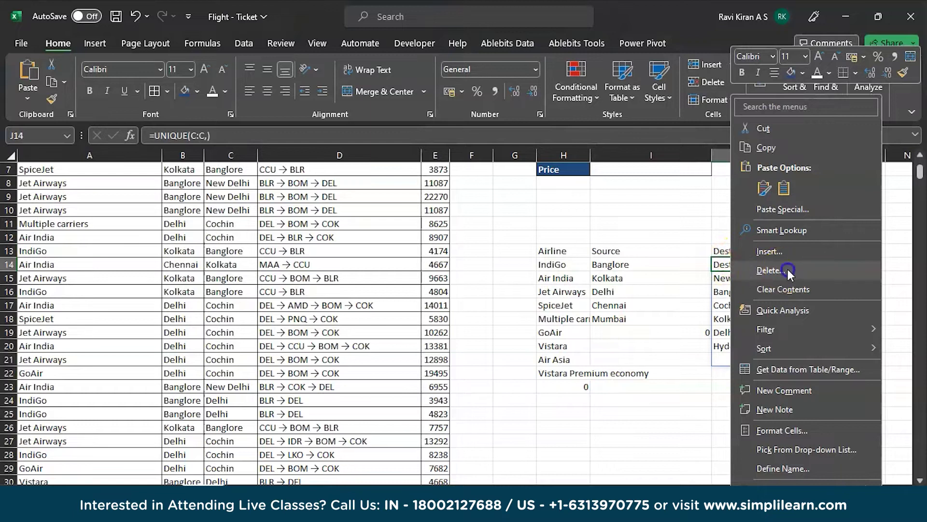
click(787, 270)
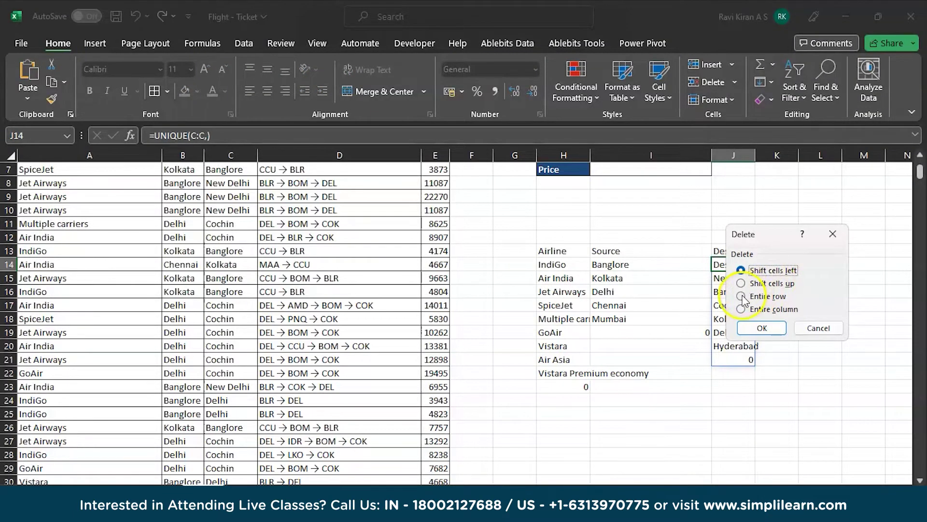
click(816, 327)
Clear the unfinished =vl formula from Source cell I4.
click(803, 316)
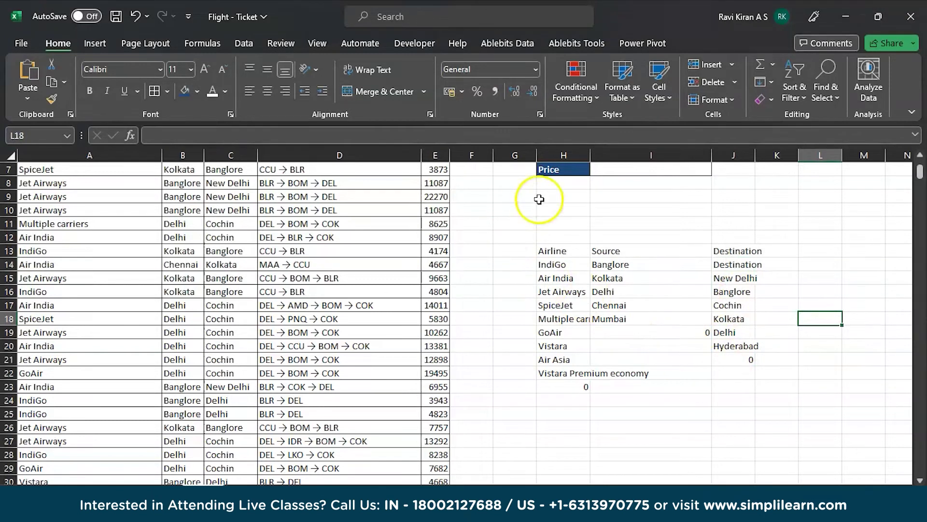
scroll(539, 198, up, 2)
click(615, 208)
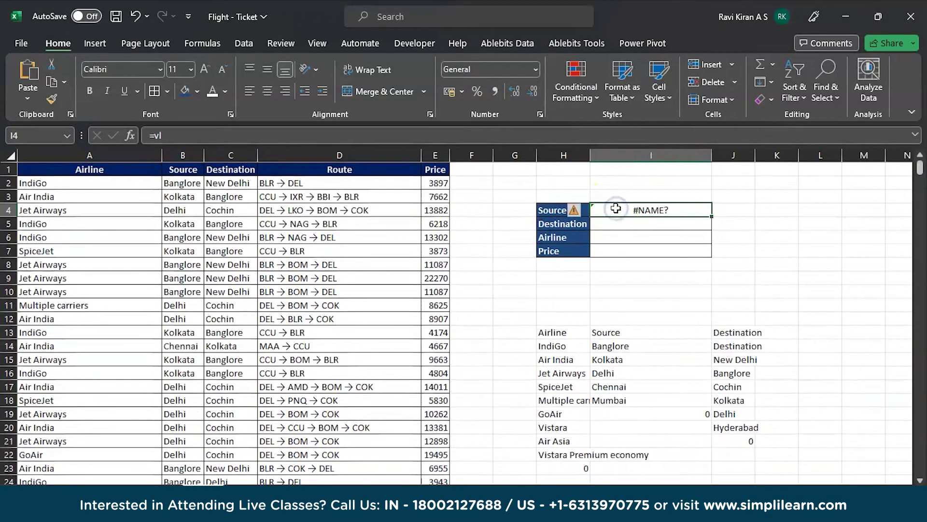
key(Delete)
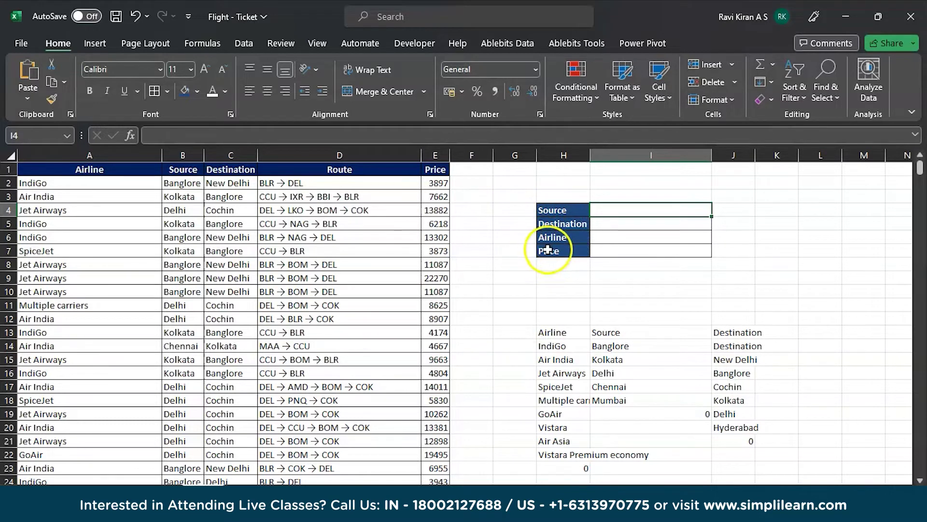
Copy the Source/Destination/Airline/Price input box to H25.
drag(521, 250, 581, 255)
click(604, 277)
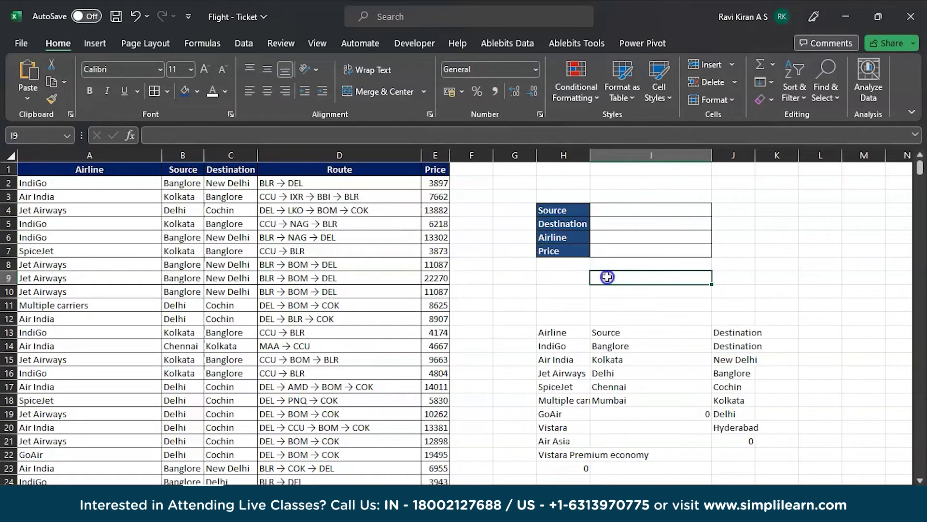
drag(533, 199, 725, 274)
key(ctrl+c)
scroll(722, 273, down, 5)
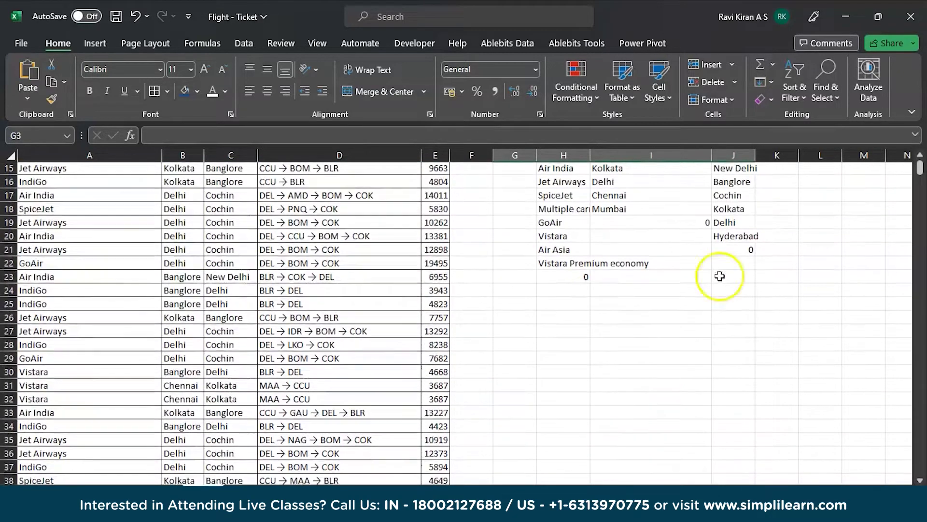
click(578, 300)
key(ctrl+v)
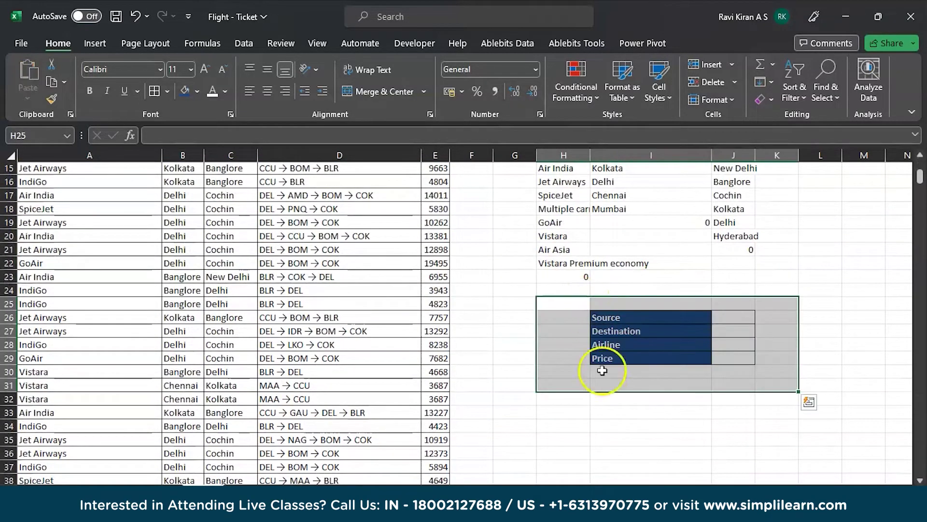
click(602, 420)
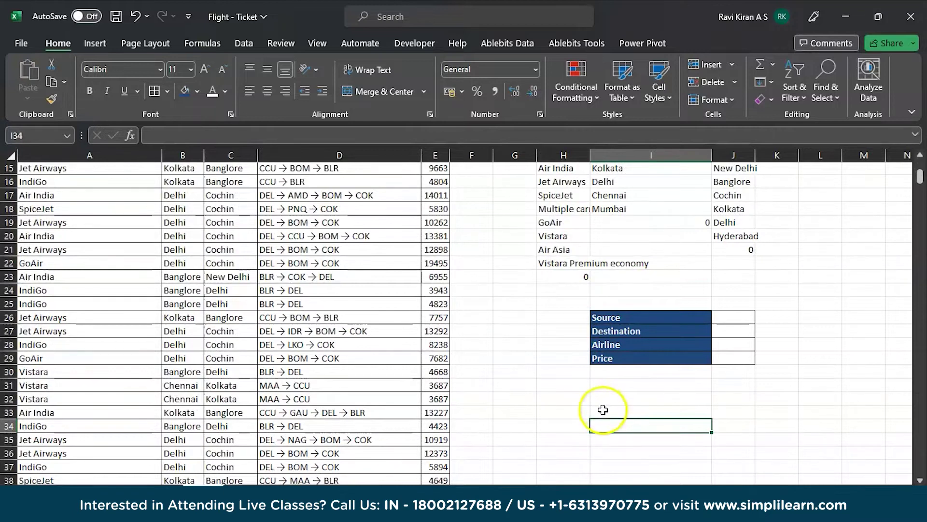
Add a Route label in I33 styled like the Price label row.
click(604, 409)
text(Route)
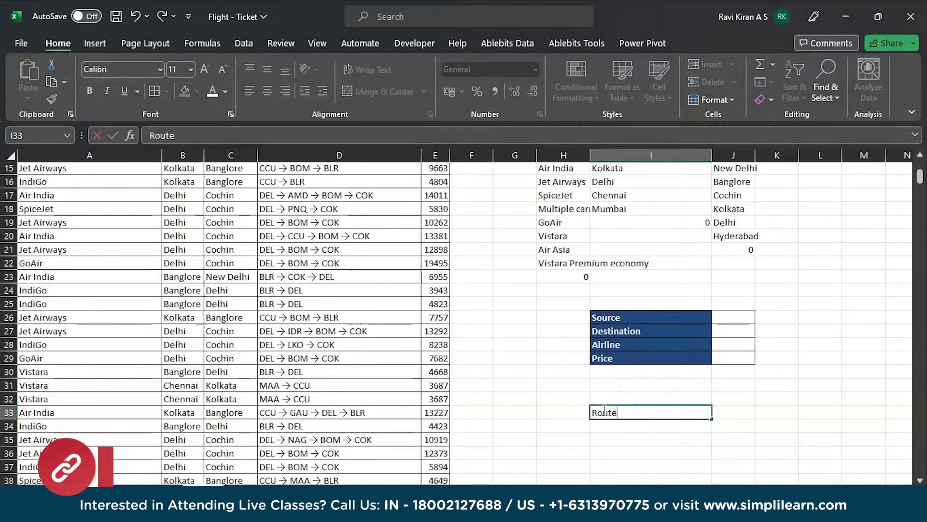
click(636, 363)
drag(636, 362, 727, 361)
key(ctrl+c)
click(660, 414)
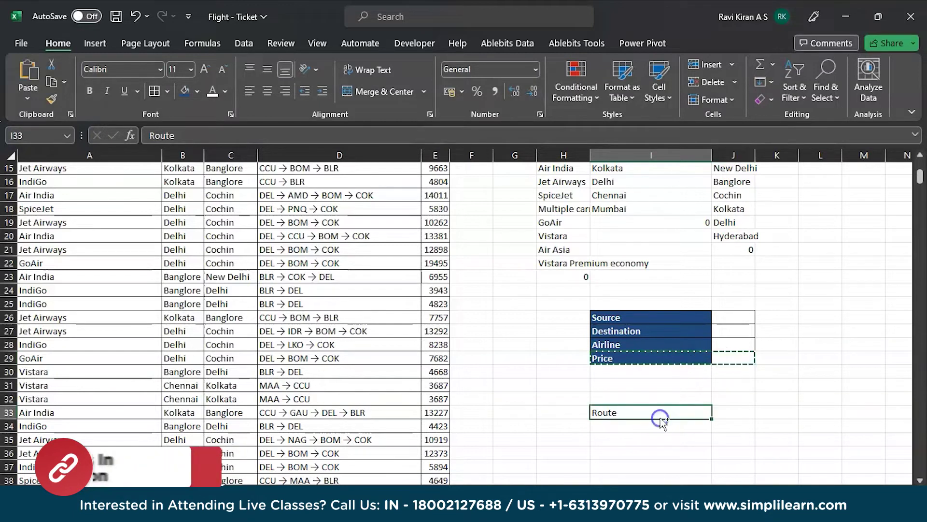
key(ctrl+v)
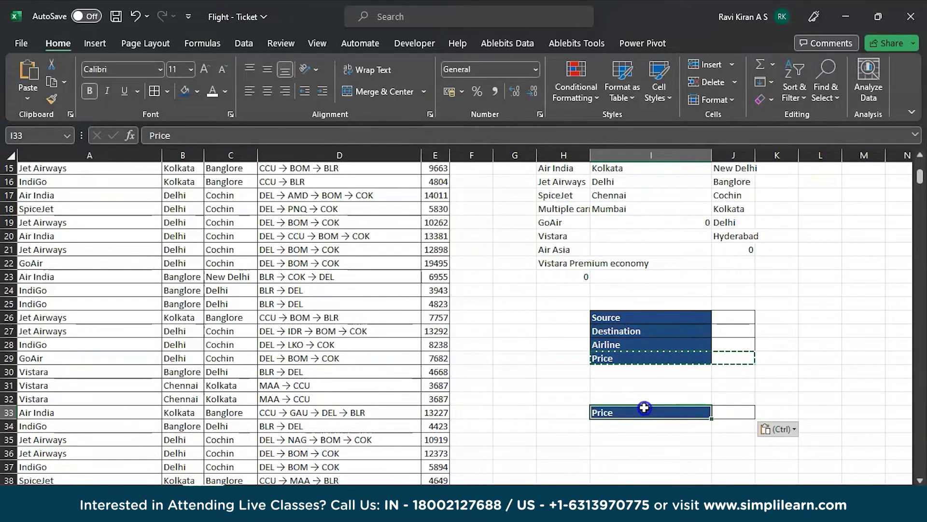
click(647, 410)
text(Route)
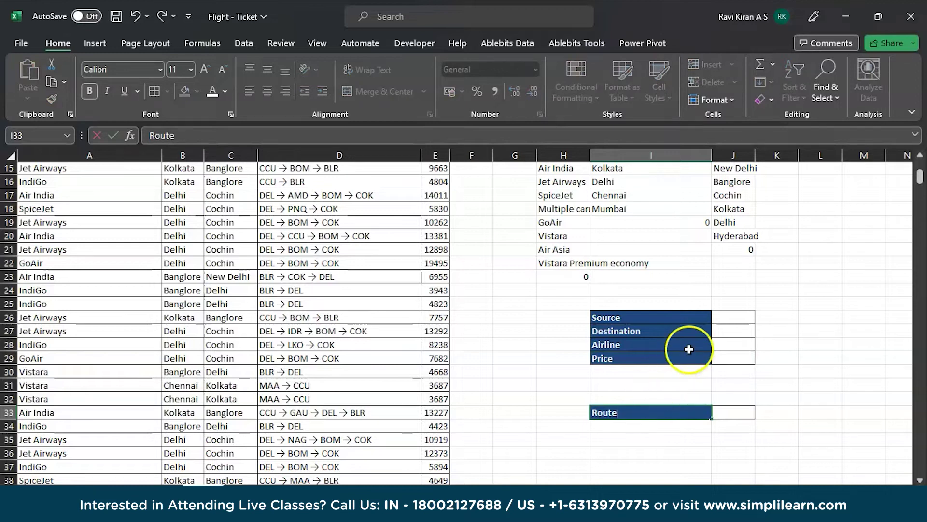
click(726, 322)
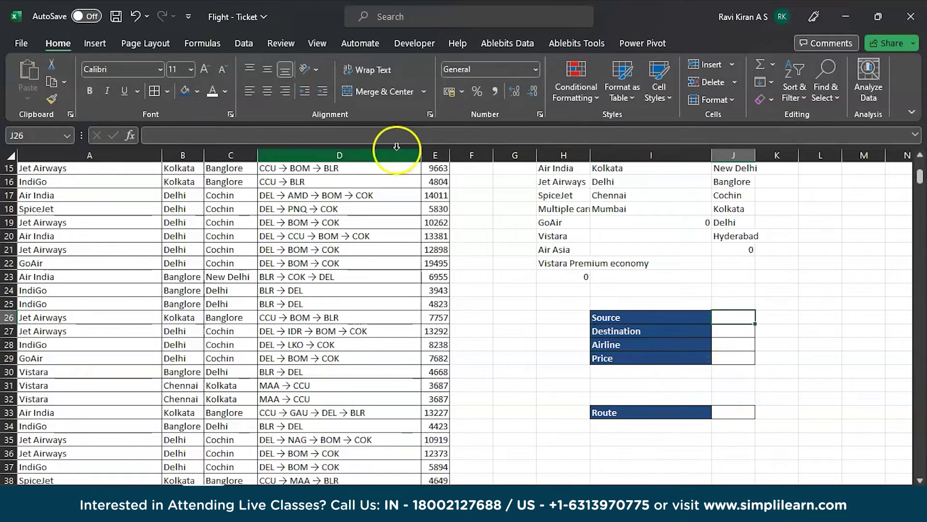
Give the Source cell J26 a dropdown list of the source names in I14:I18.
click(248, 43)
click(577, 100)
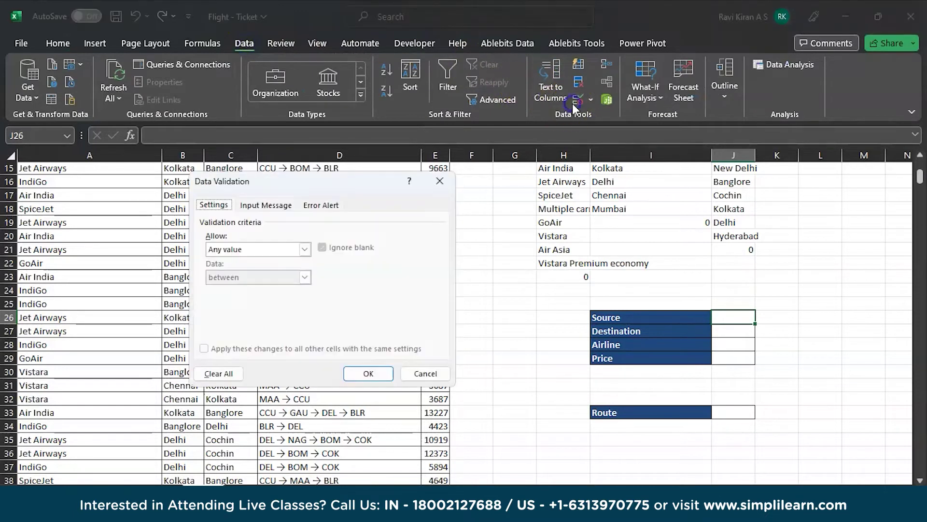
click(245, 250)
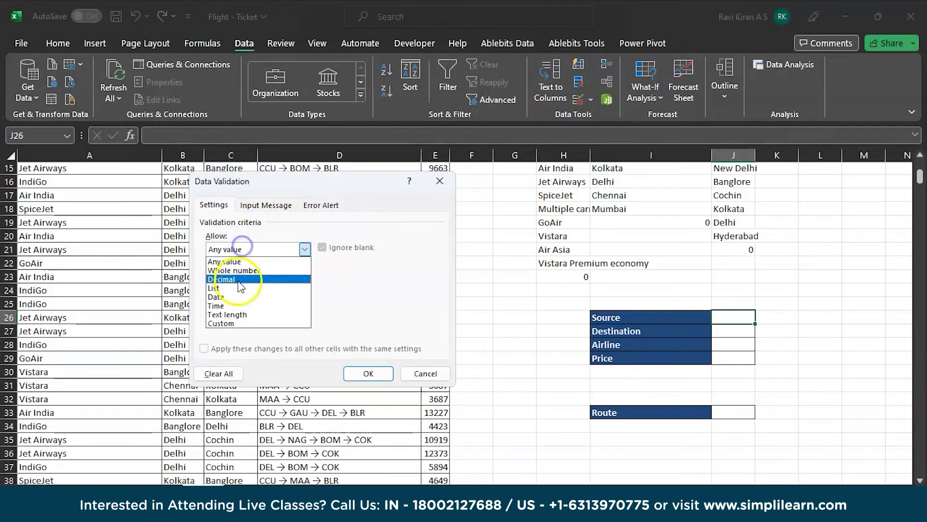
click(228, 291)
click(283, 304)
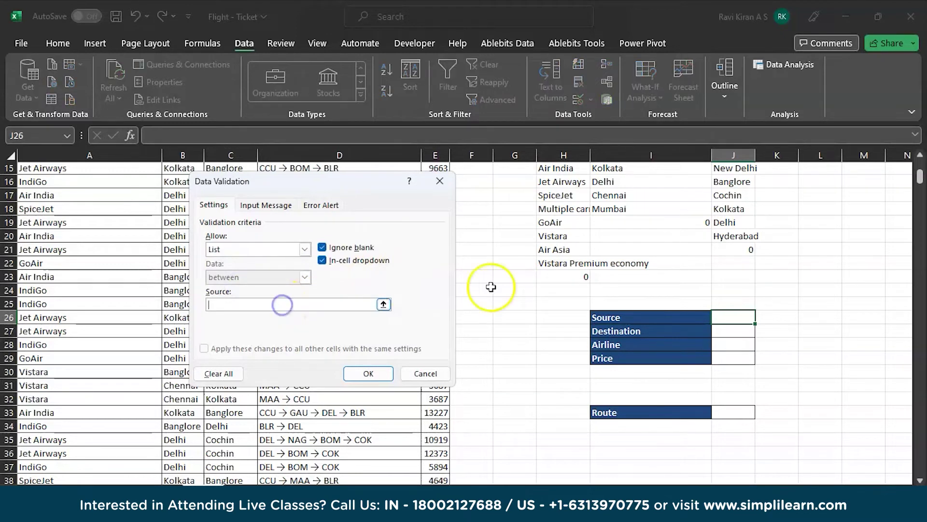
scroll(491, 288, up, 3)
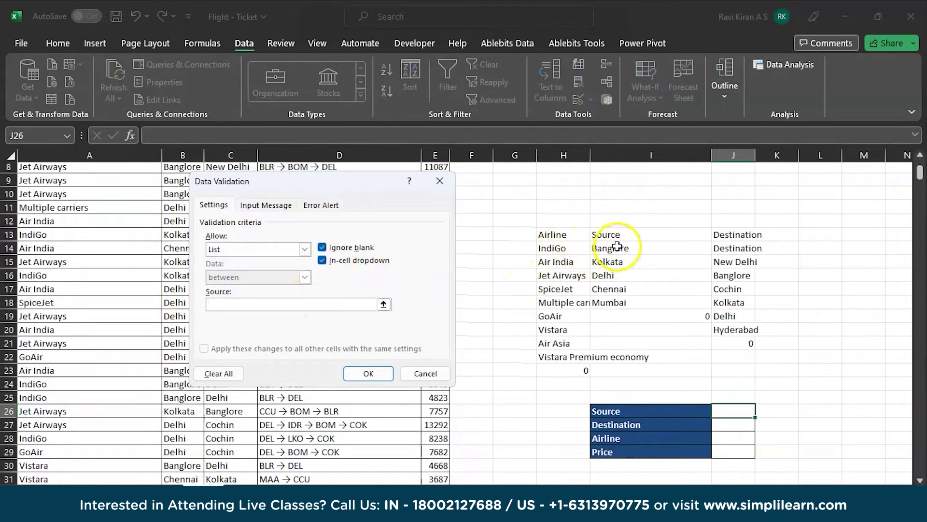
drag(614, 248, 612, 303)
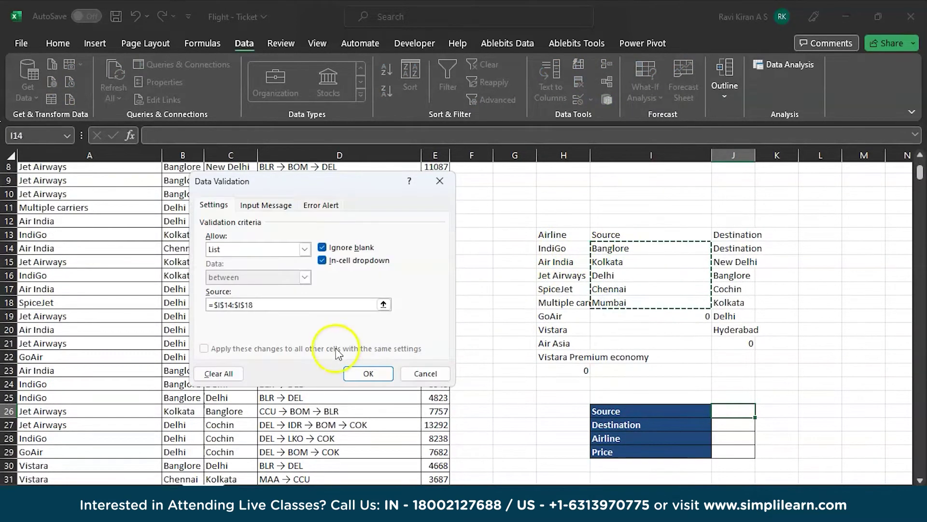
click(368, 373)
Give the Destination cell J27 a dropdown list sourced from J15:J20.
click(727, 428)
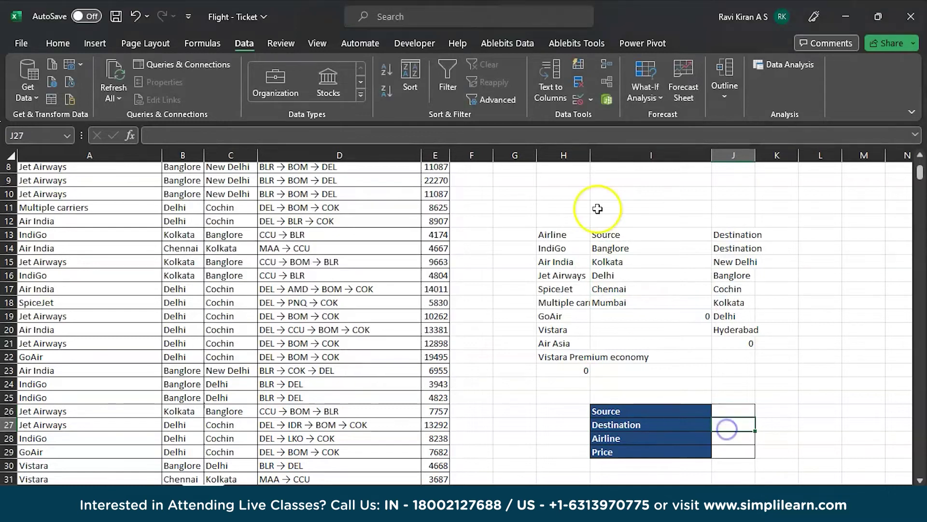
click(575, 102)
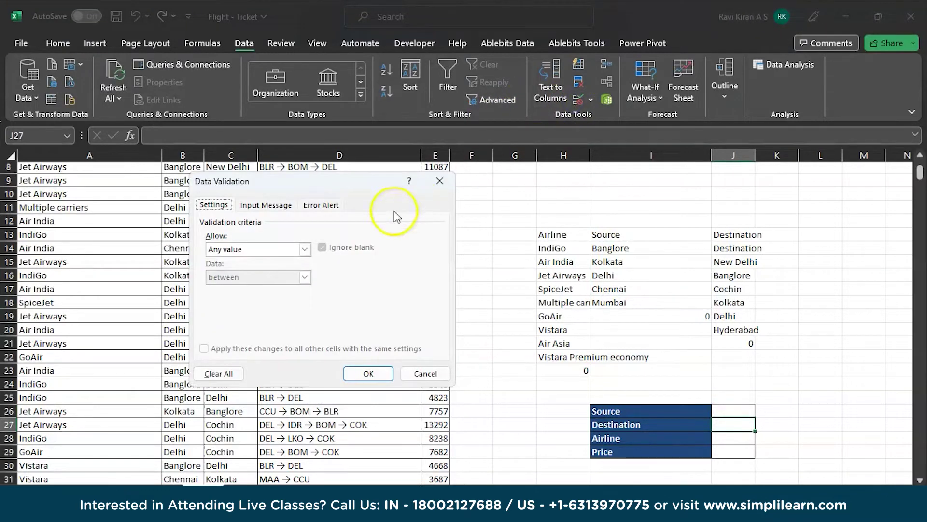
click(304, 249)
click(257, 290)
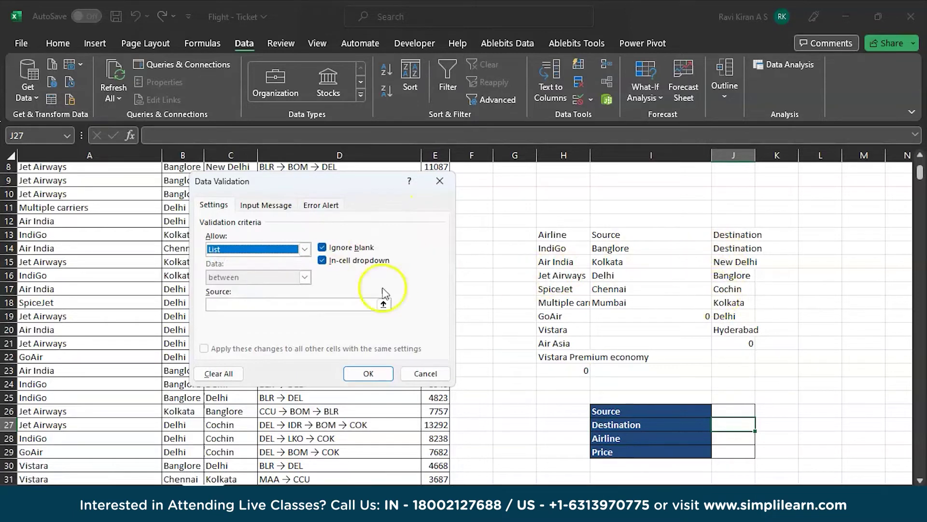
click(337, 305)
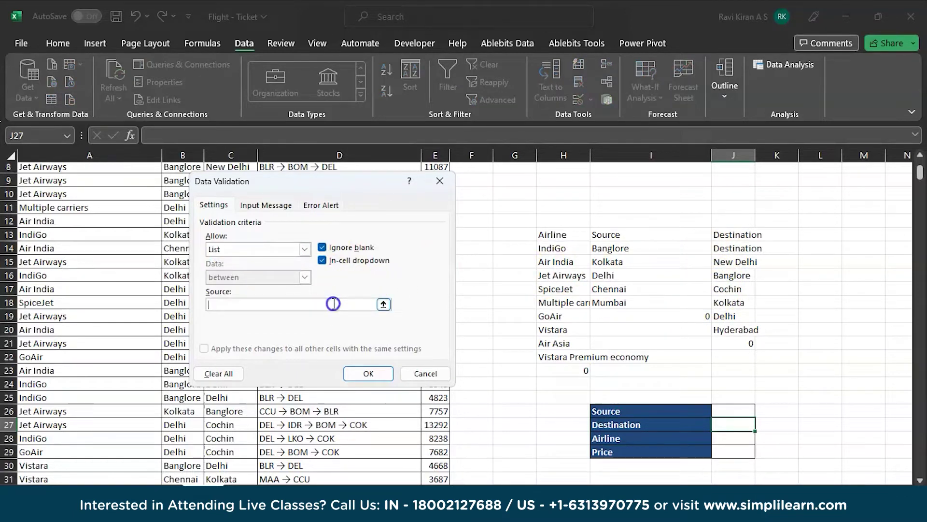
drag(732, 261, 727, 331)
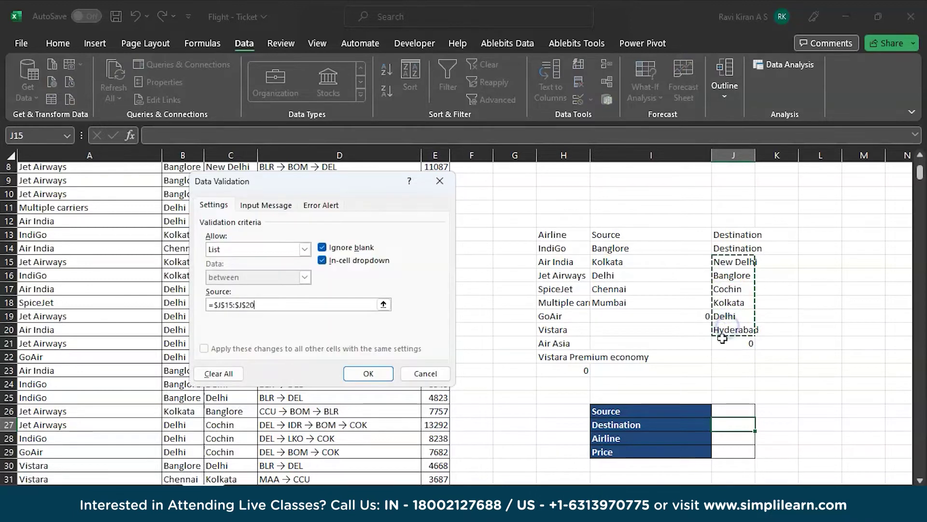
click(366, 374)
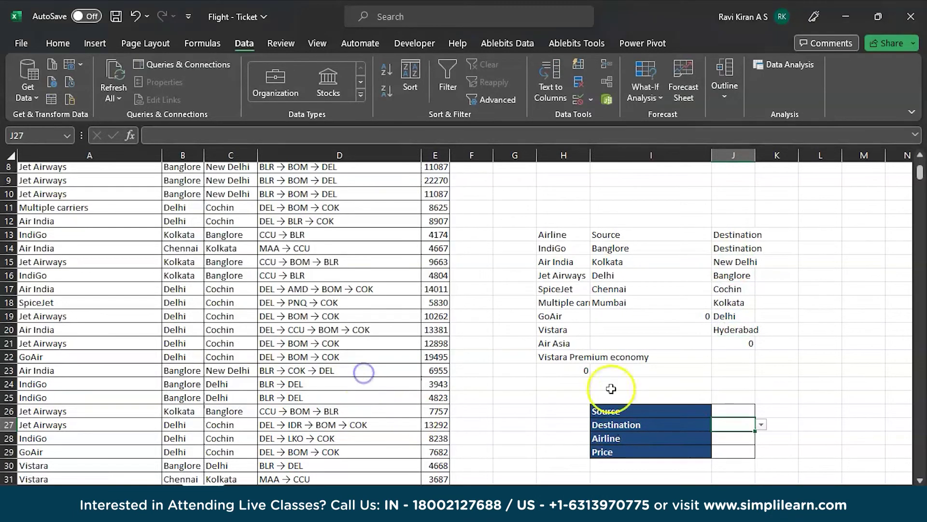
Give the Airline cell J28 a dropdown list of airline names from H14:H22.
click(734, 449)
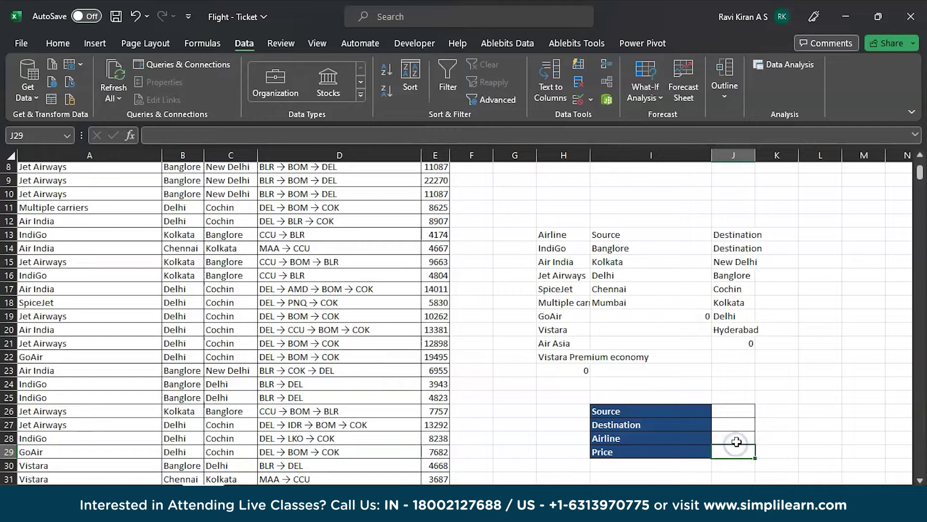
click(736, 440)
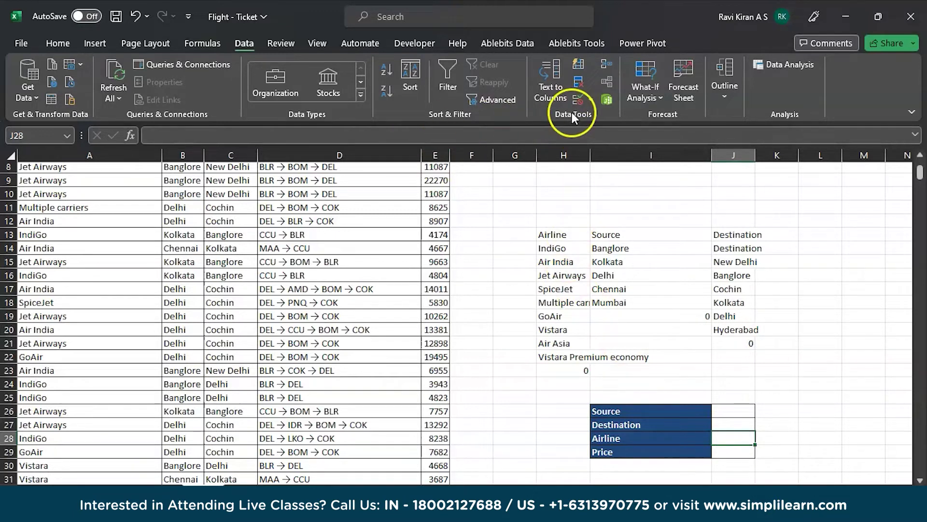
click(589, 101)
click(608, 116)
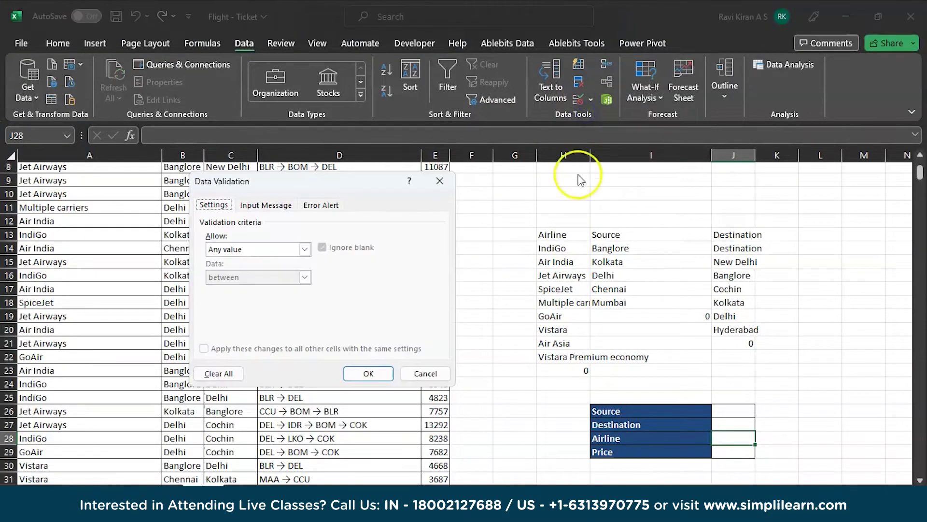
click(245, 248)
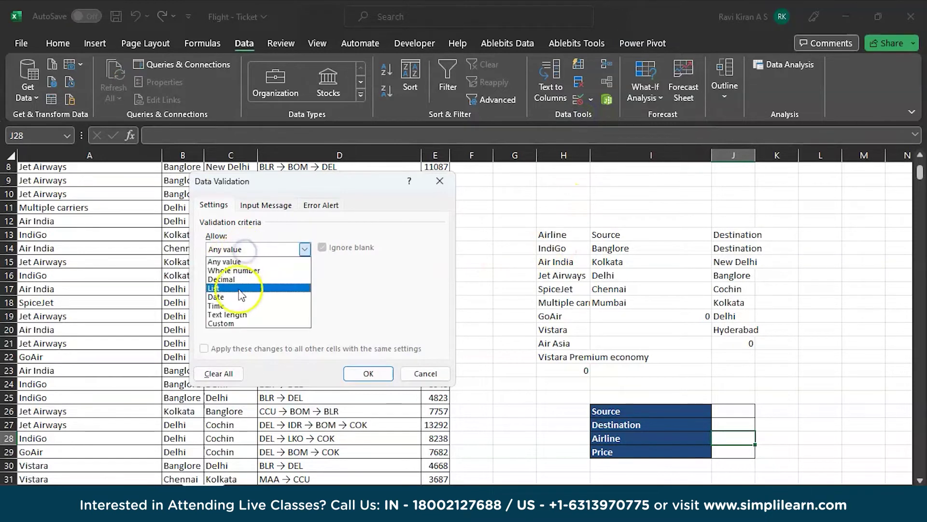
click(239, 291)
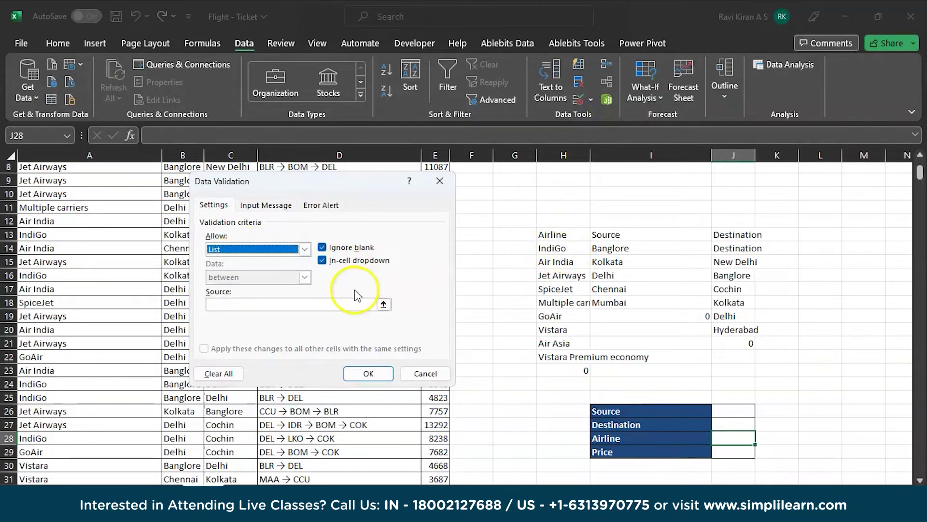
click(345, 302)
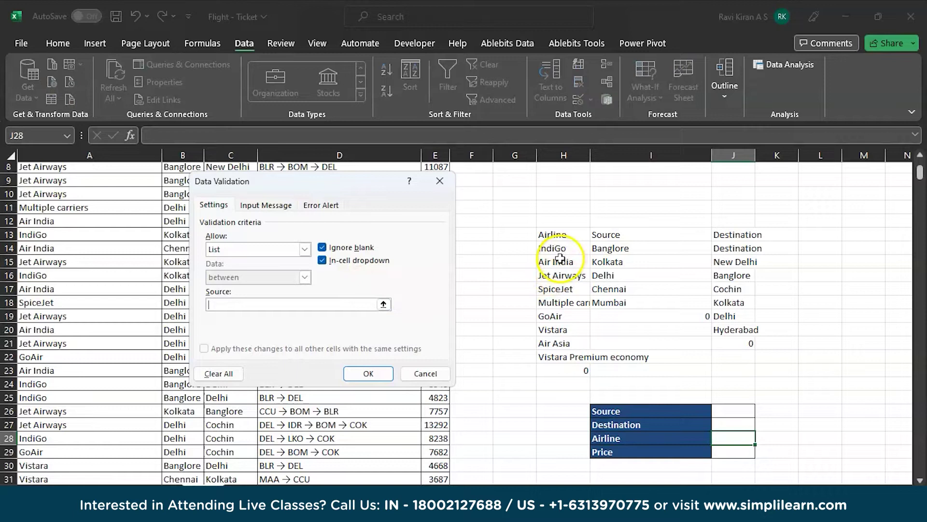
drag(565, 252, 561, 360)
click(357, 372)
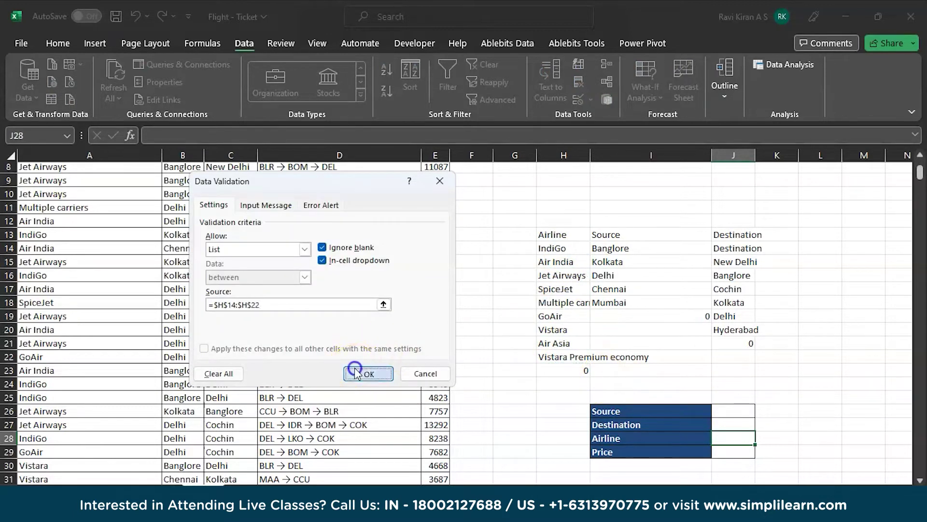
scroll(689, 379, down, 3)
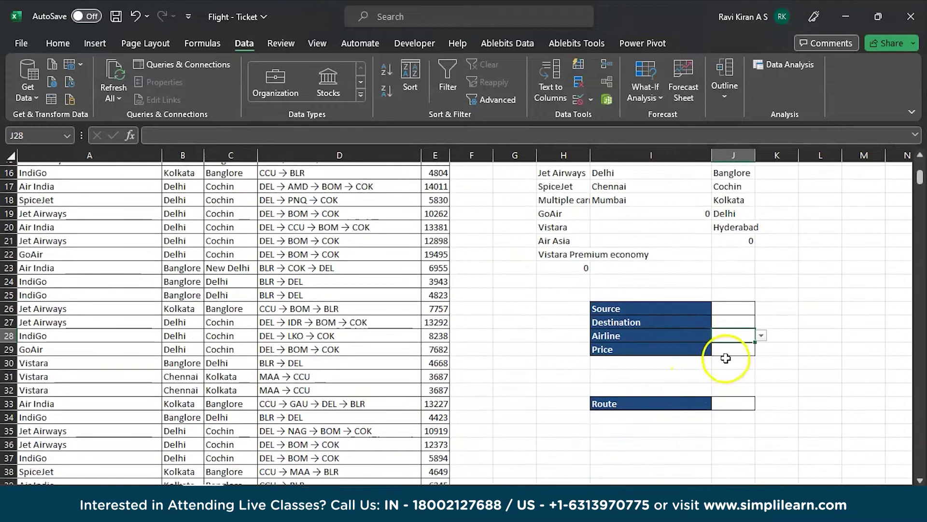
click(731, 350)
Start a VLOOKUP in J29 using lookup value J26:J28 and table A2:E501.
text(=)
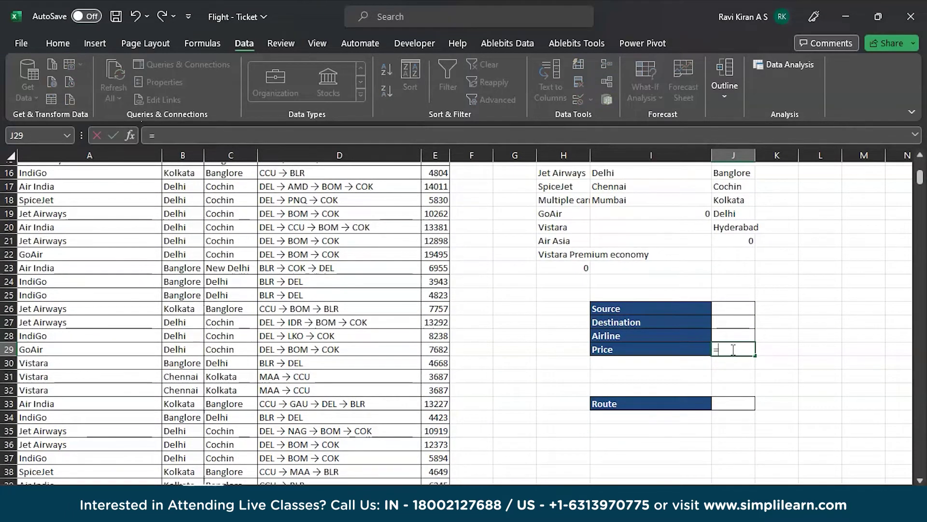
text(v)
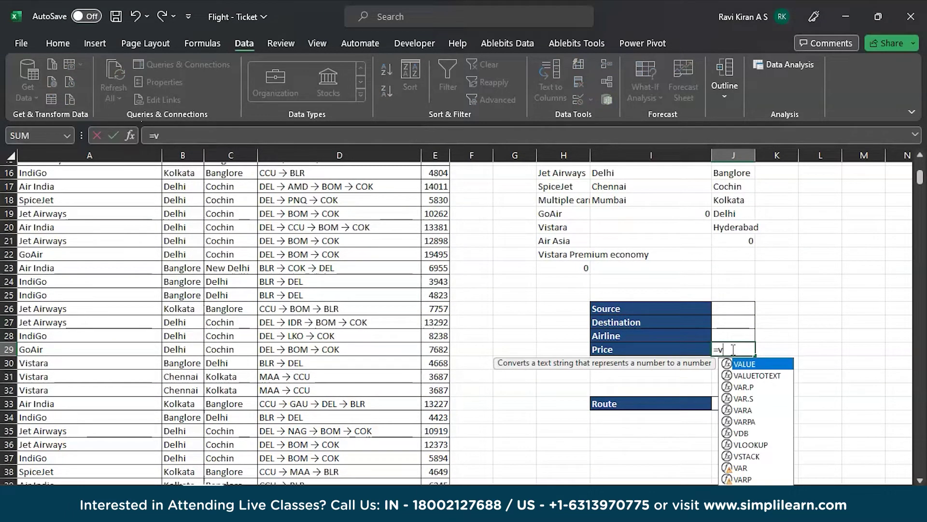
text(l)
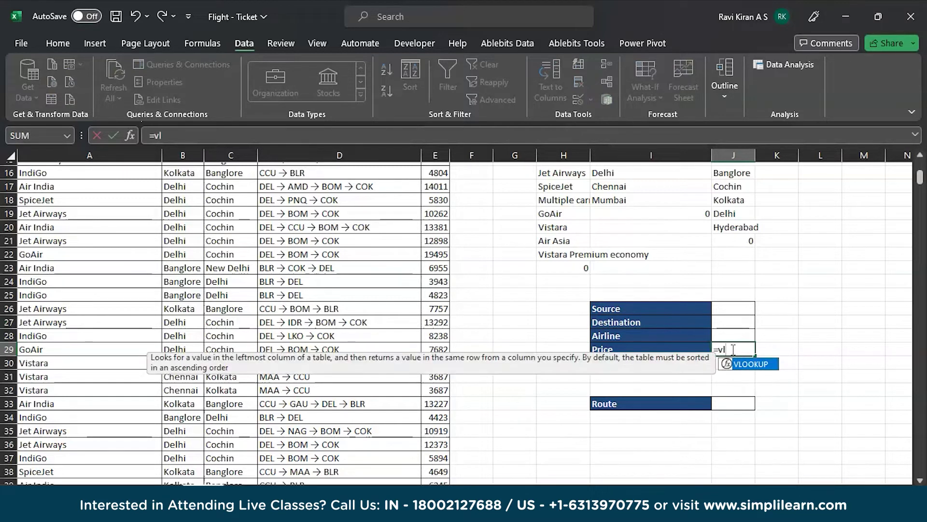
key(Tab)
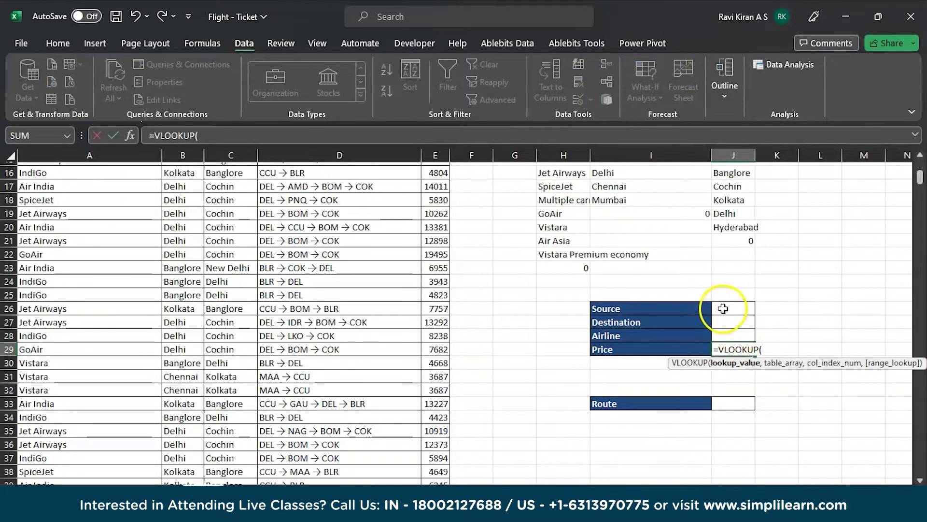
drag(722, 307, 723, 337)
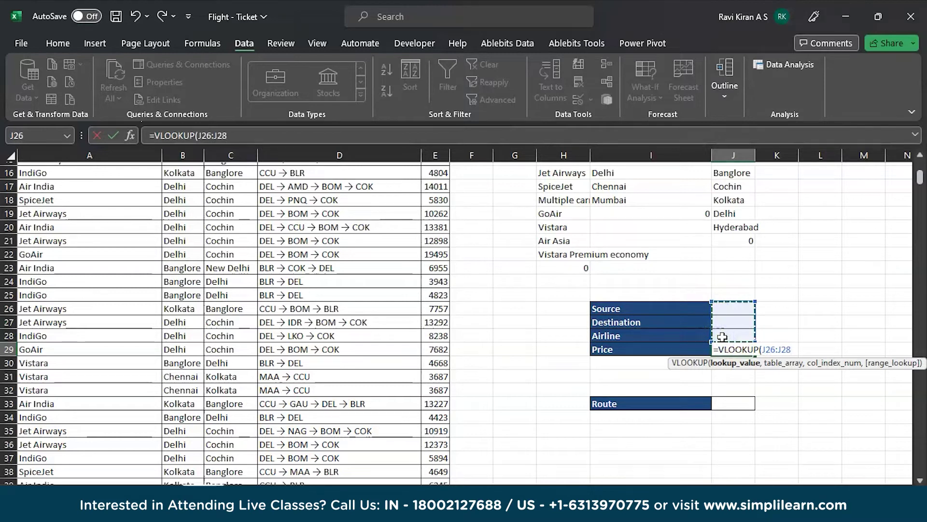
text(,)
scroll(104, 276, up, 5)
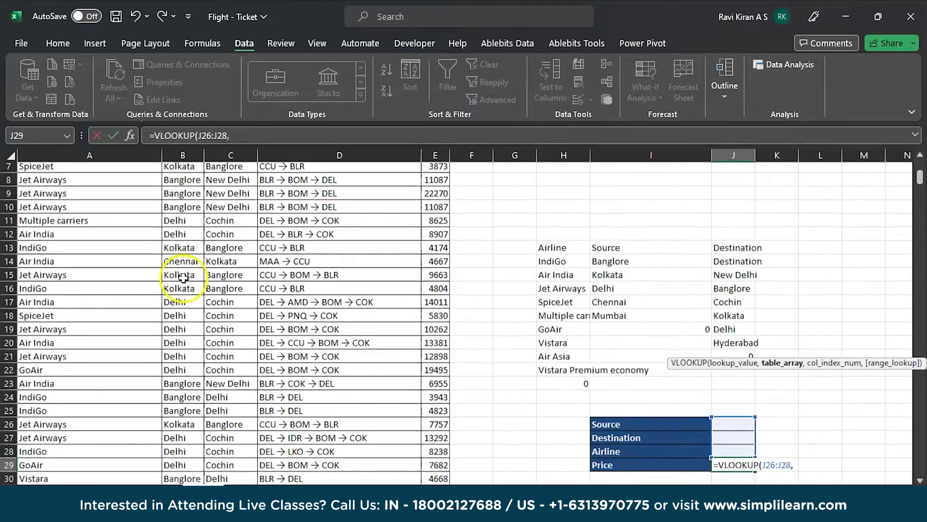
click(62, 182)
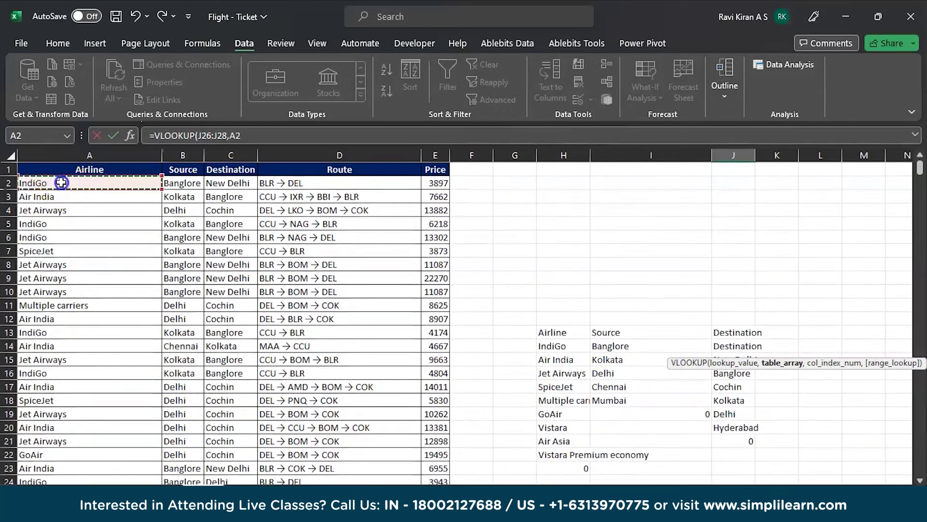
key(shift+Right)
key(shift+Right)
key(shift+Right)
key(shift+Right)
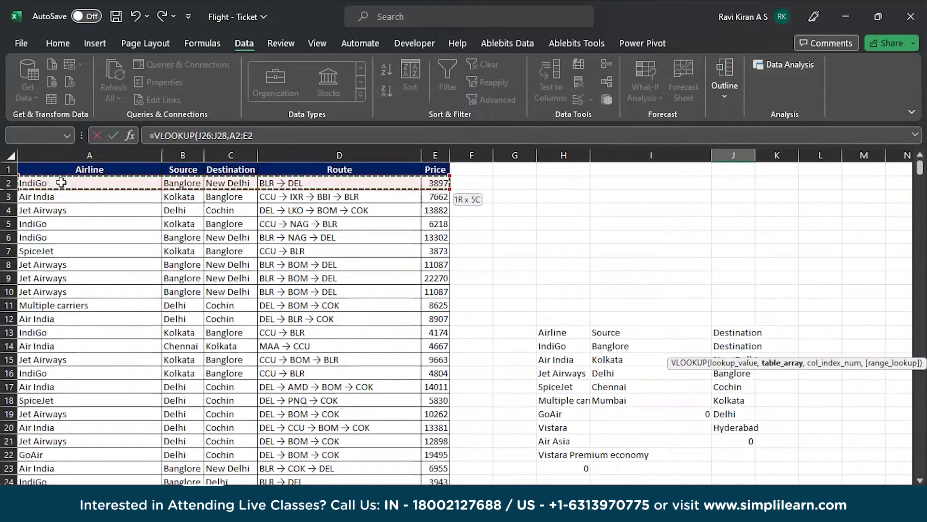
key(ctrl+shift+Down)
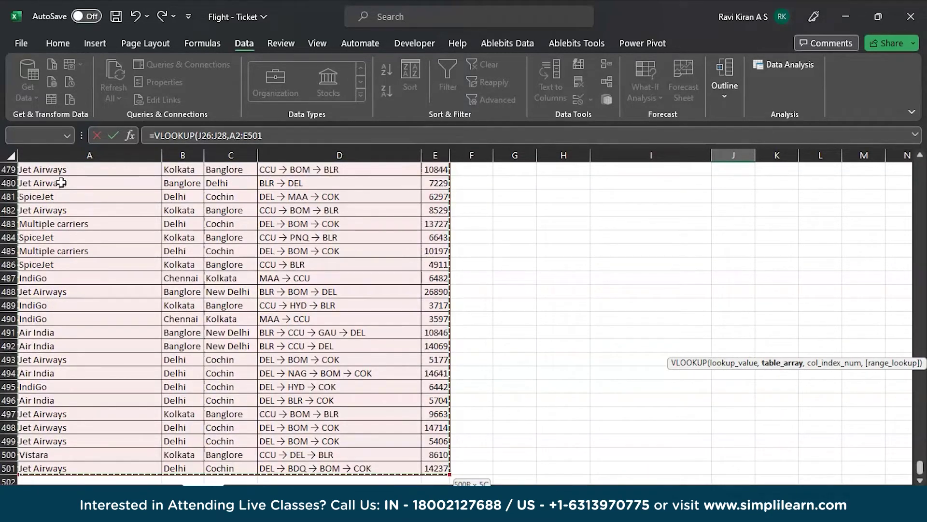
text(,)
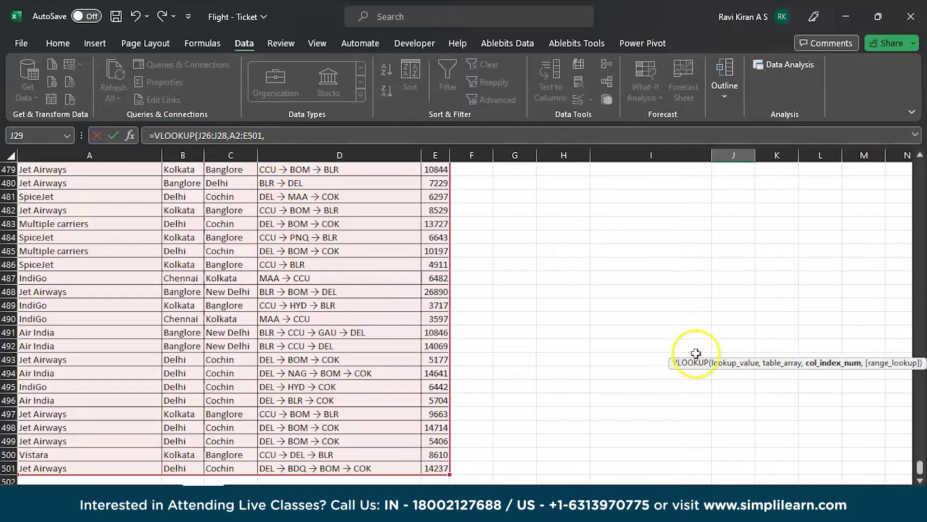
Finish the Price formula with column index 5 and FALSE for exact match.
scroll(695, 356, up, 20)
scroll(903, 230, up, 8)
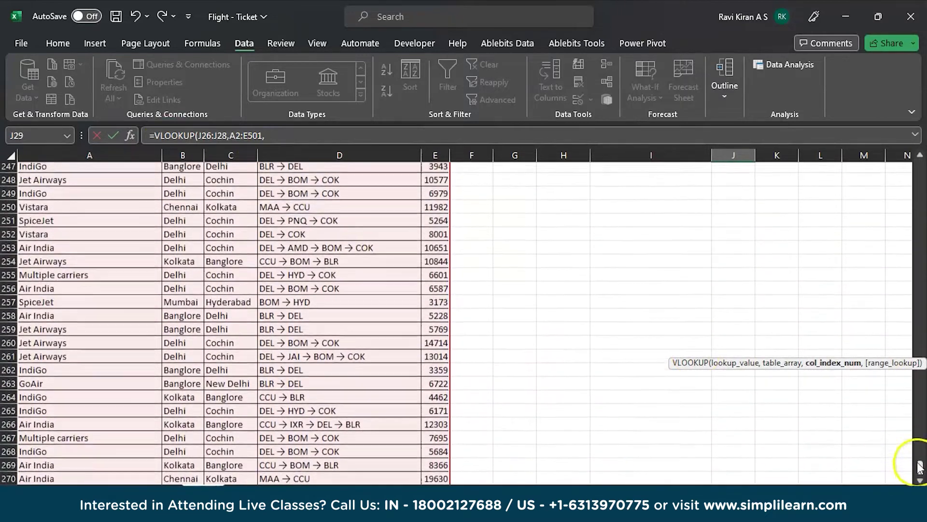
drag(893, 208, 894, 157)
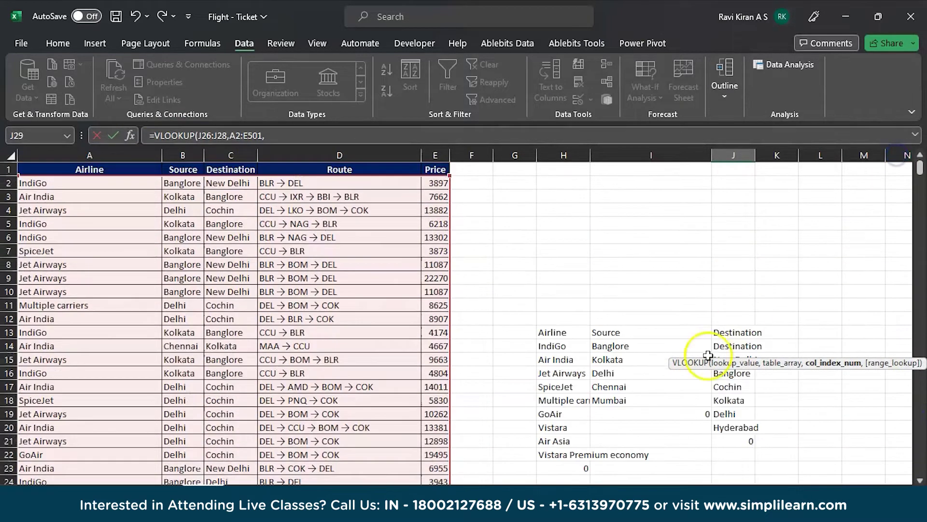
scroll(696, 353, down, 5)
click(743, 339)
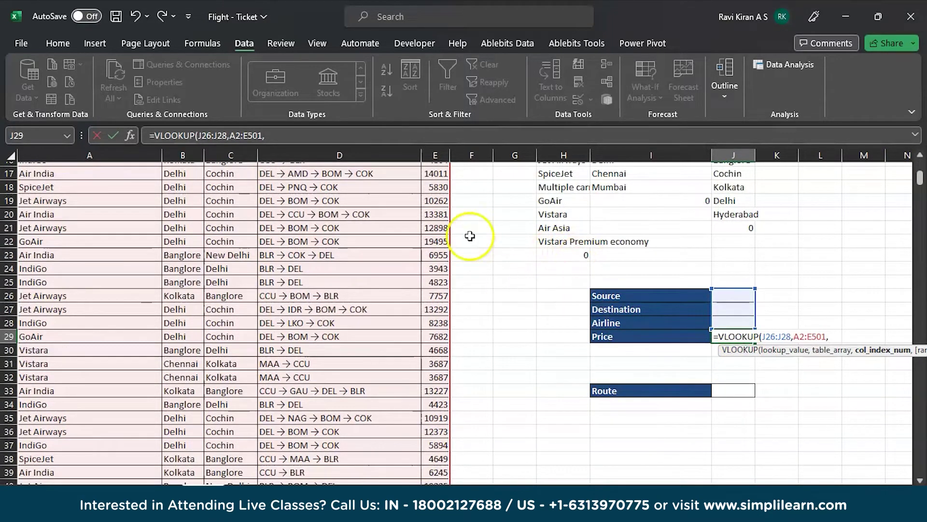
scroll(402, 241, up, 5)
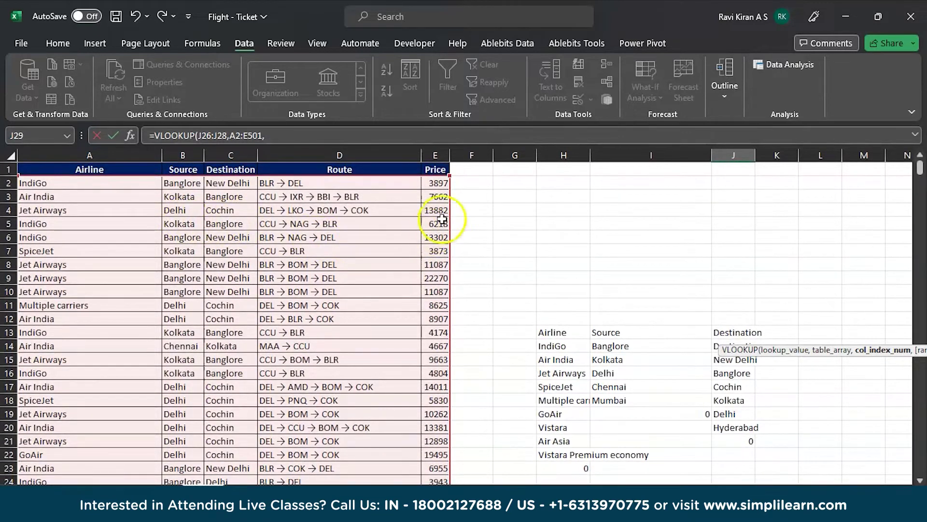
scroll(437, 227, down, 5)
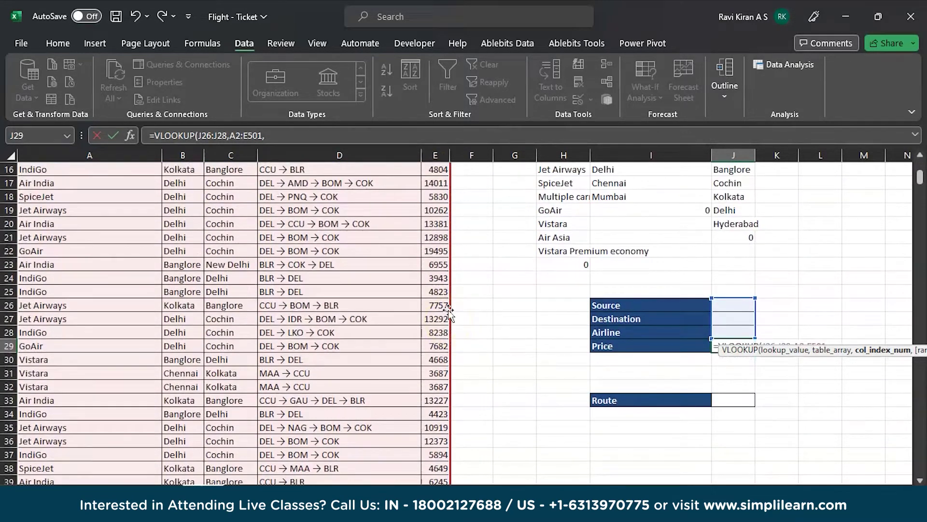
text(5)
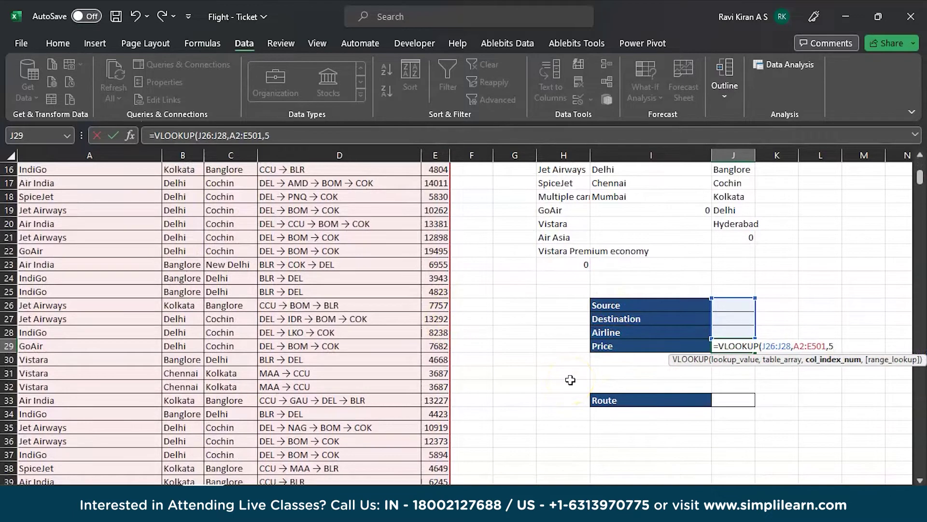
text(,)
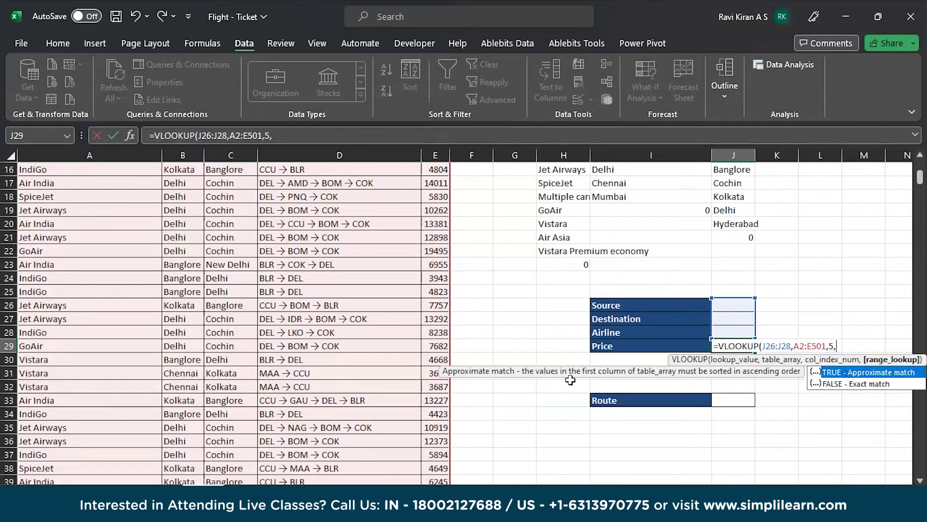
key(Down)
key(Tab)
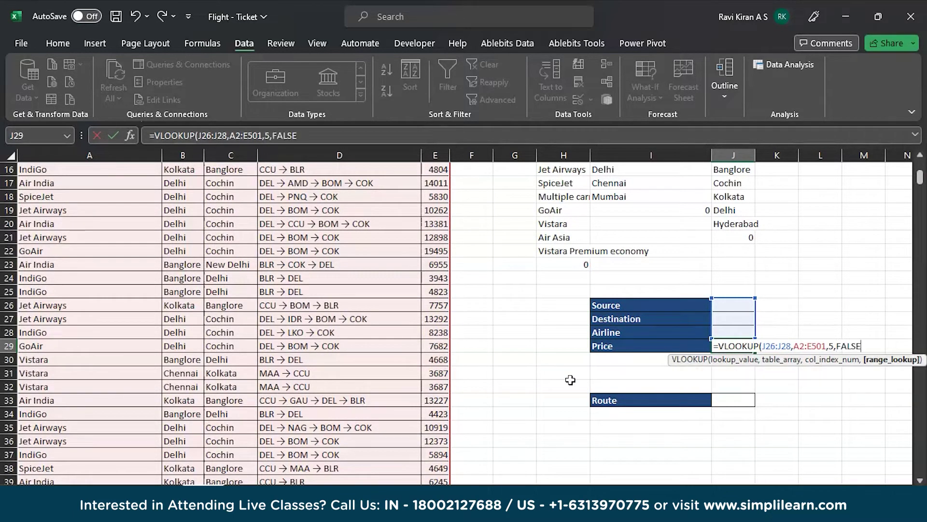
text())
key(Return)
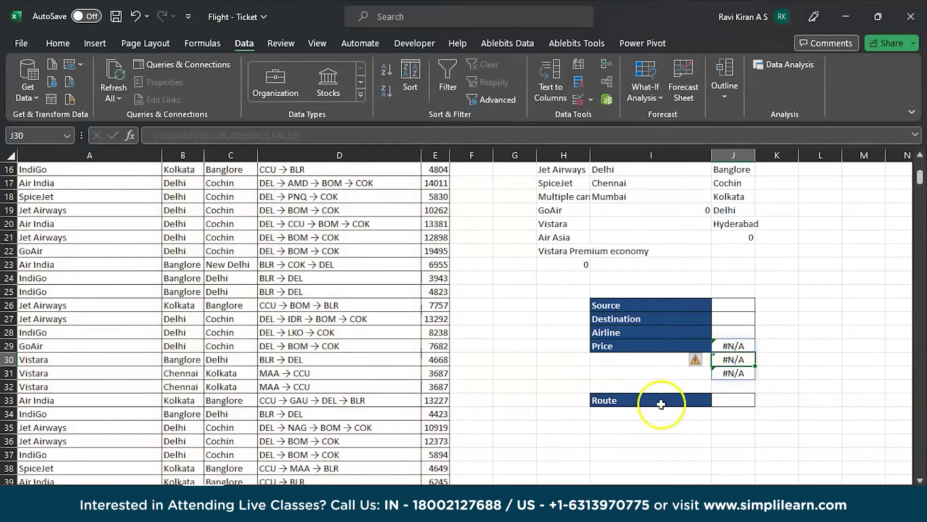
Paste the Price VLOOKUP formula into the Route cell J33.
click(732, 399)
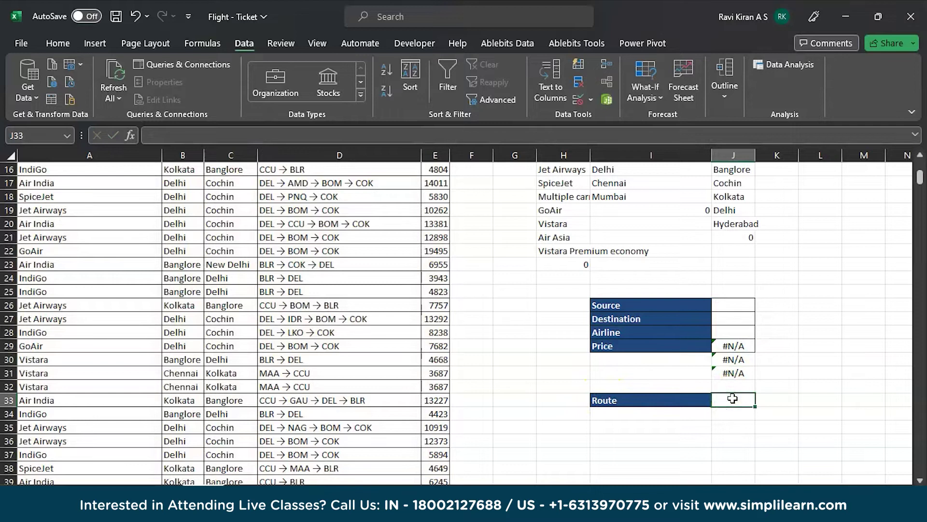
text(=)
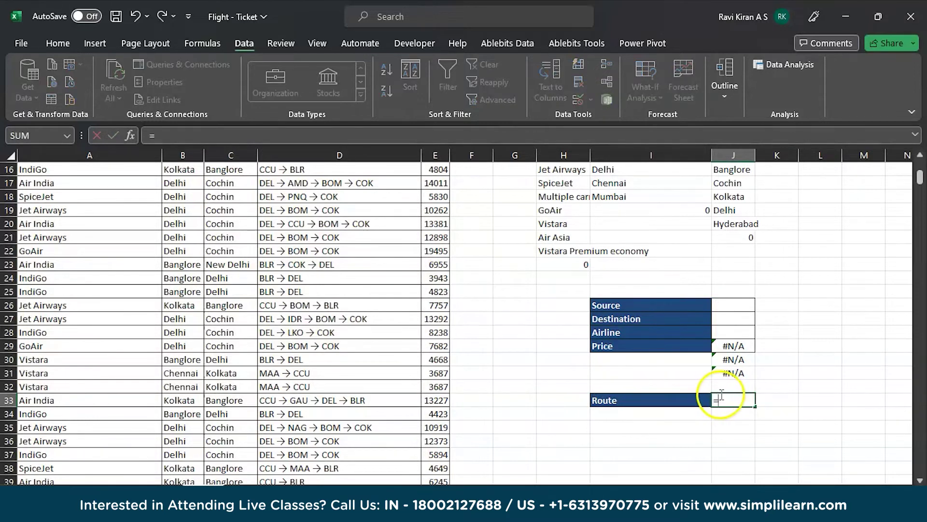
click(734, 347)
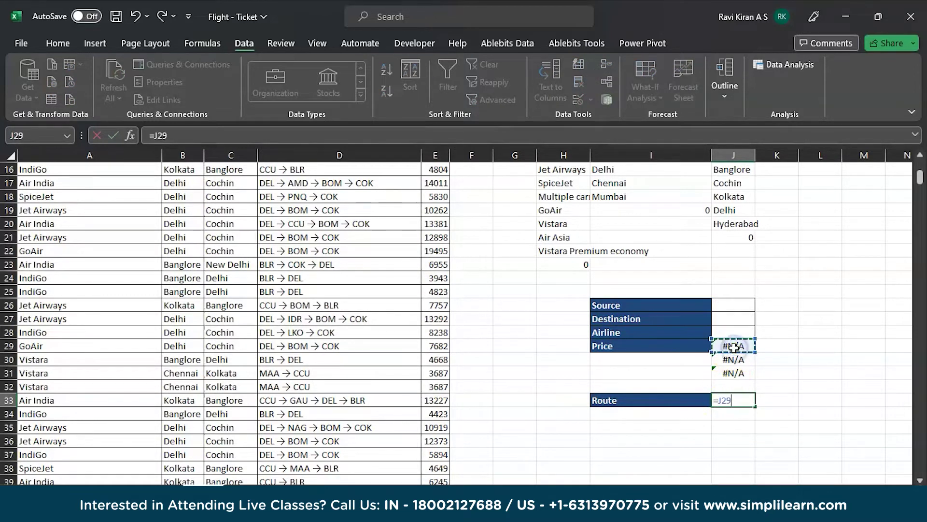
key(Escape)
click(733, 346)
text(=)
click(724, 403)
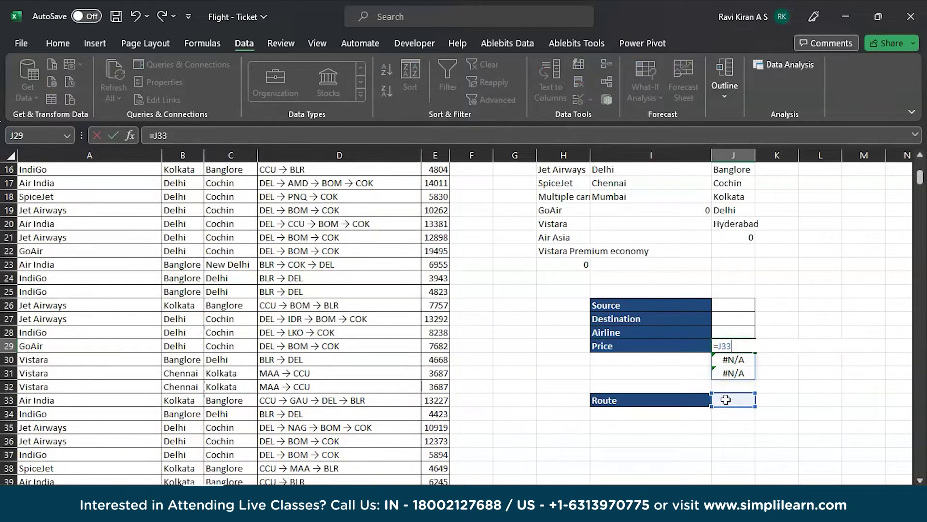
key(Escape)
double_click(727, 401)
key(ctrl+v)
key(Return)
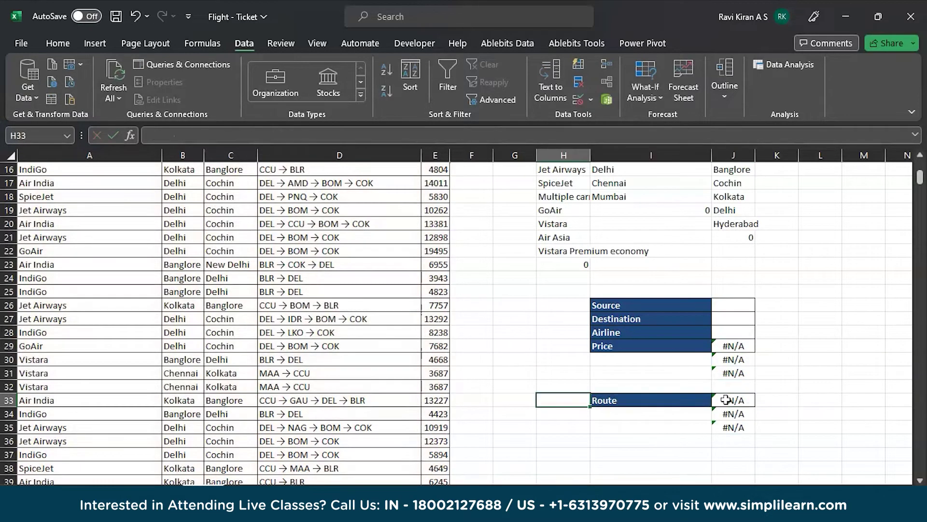
Change J33's column index from 5 to 4 so it returns the route.
click(733, 401)
double_click(727, 401)
click(837, 405)
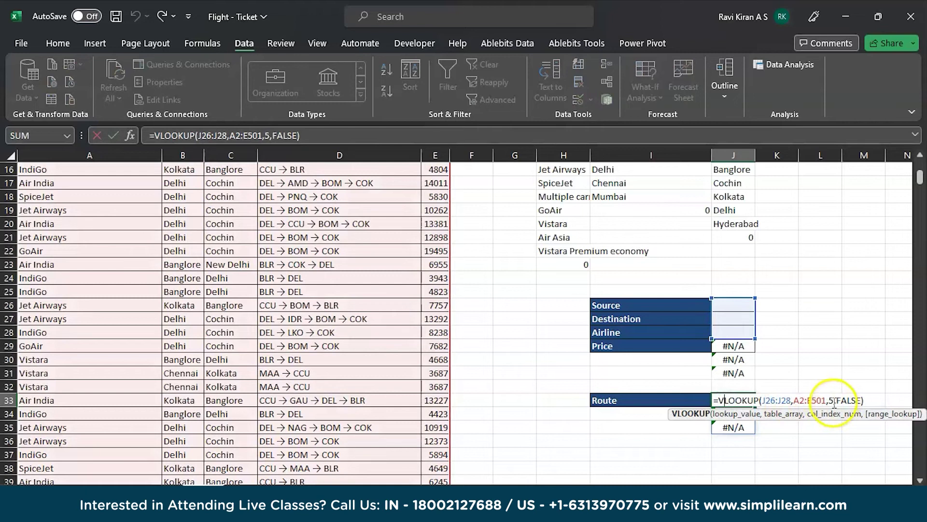
click(835, 404)
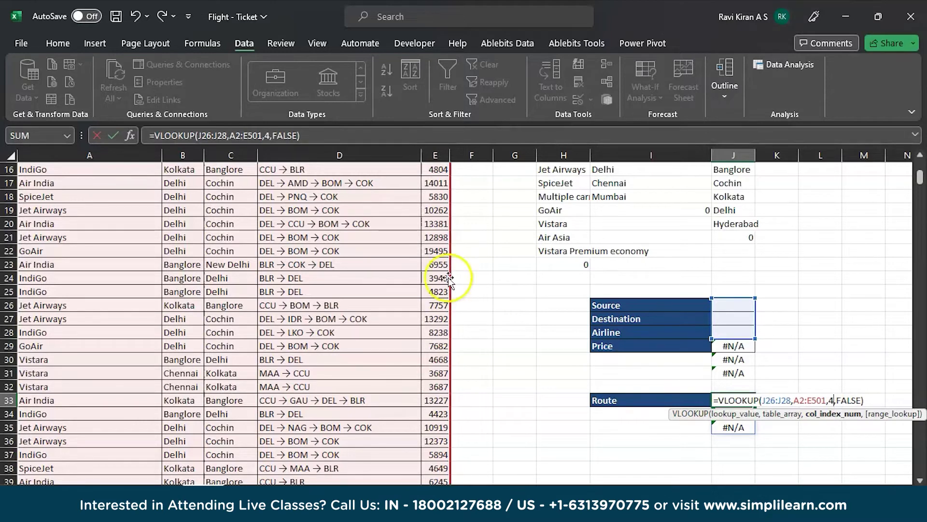
scroll(374, 249, up, 3)
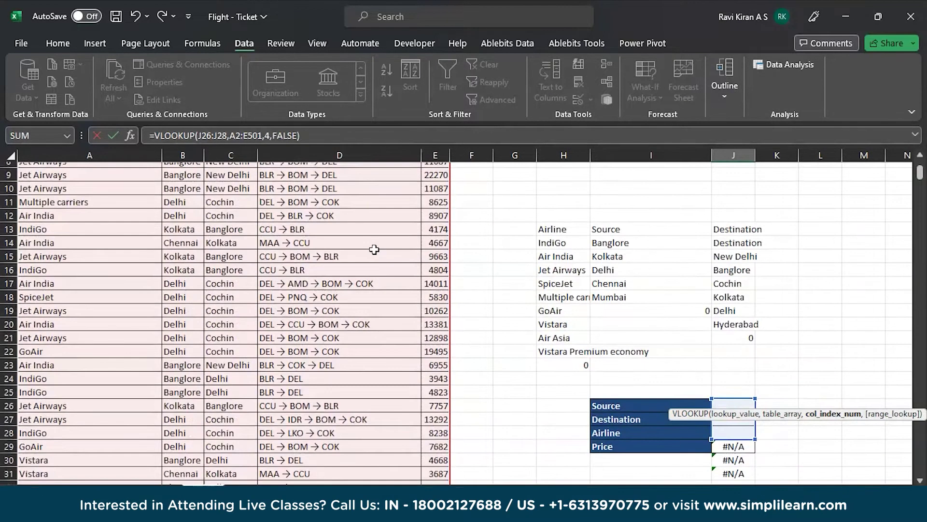
key(Return)
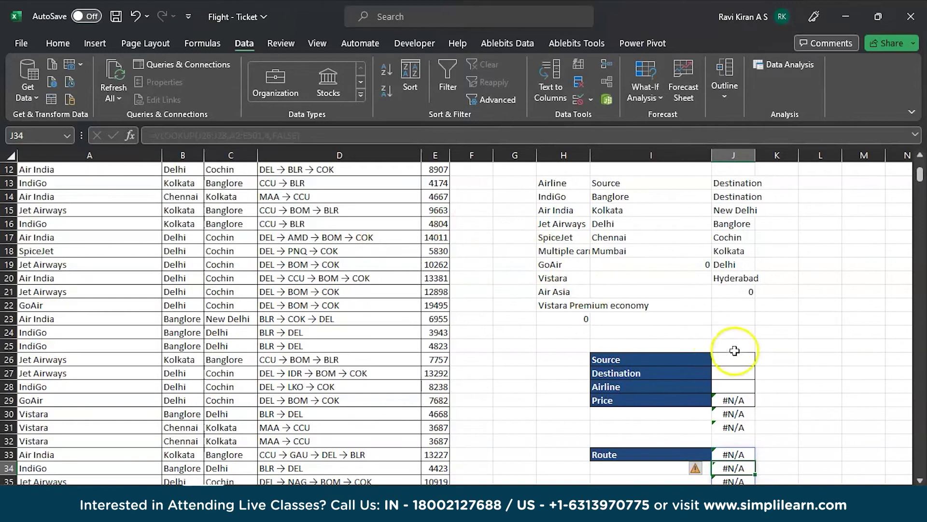
Pick Mumbai, Banglore and Air India from the Source, Destination and Airline dropdowns in J26:J28.
click(736, 356)
click(761, 360)
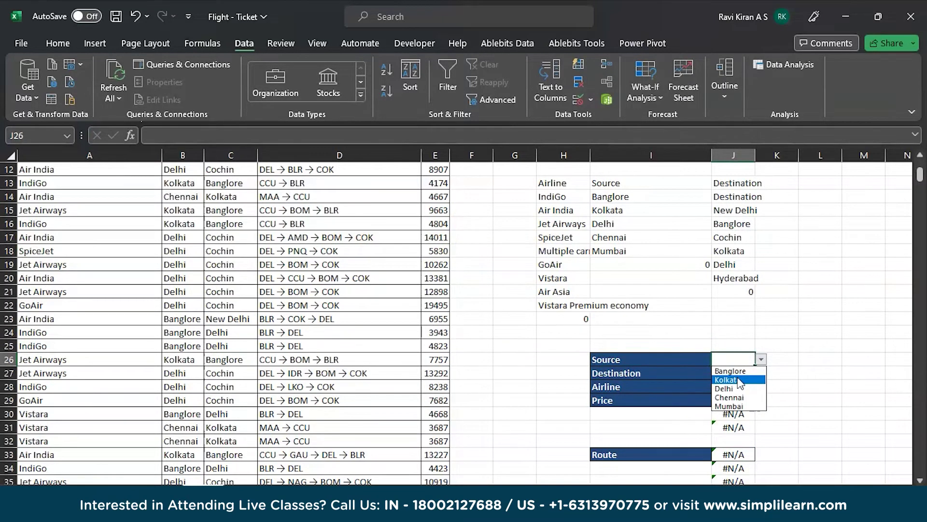
click(729, 405)
click(736, 372)
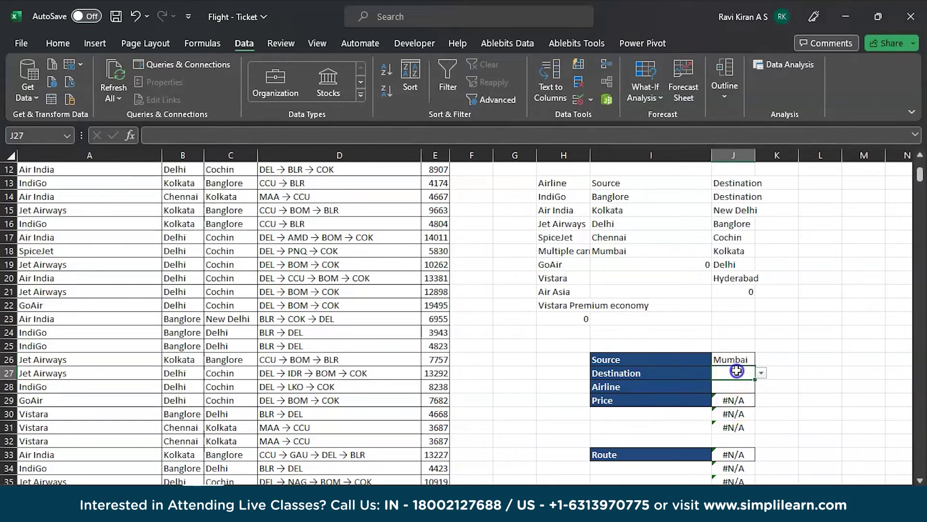
click(763, 373)
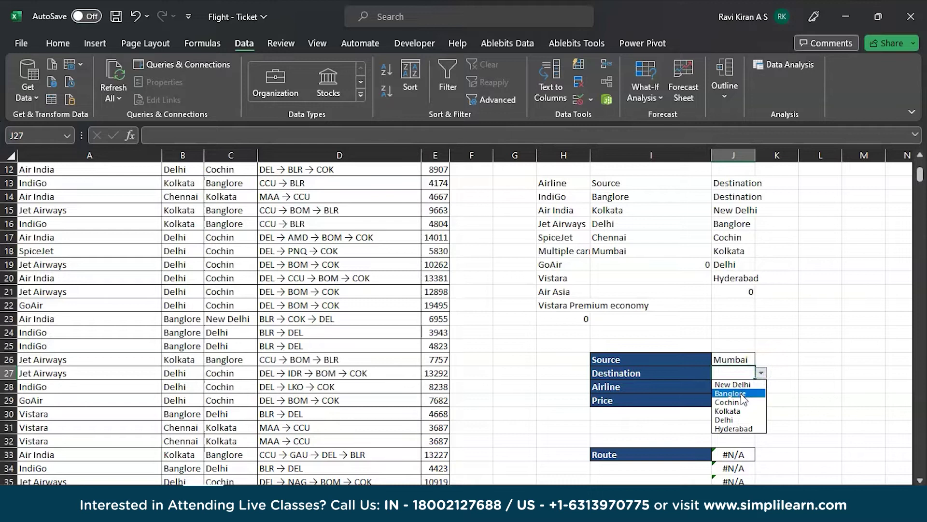
click(729, 393)
click(732, 384)
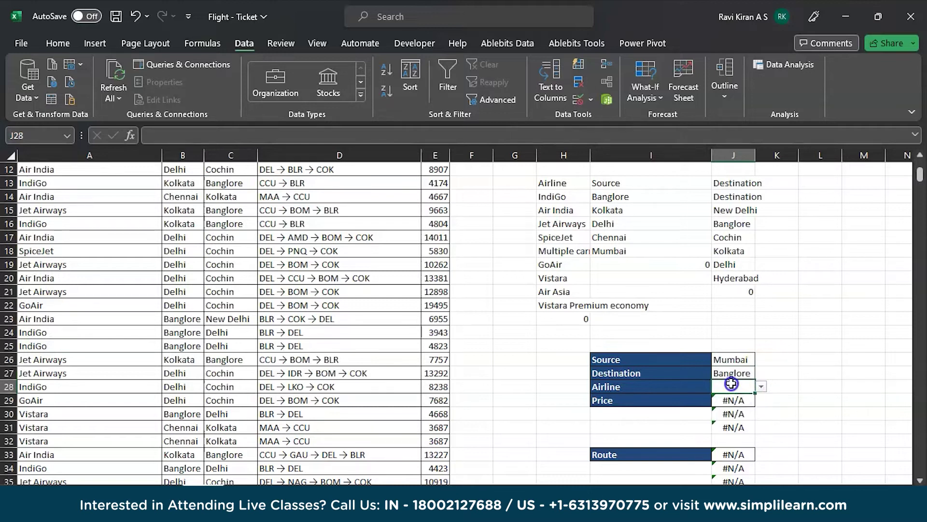
click(762, 386)
scroll(733, 425, down, 1)
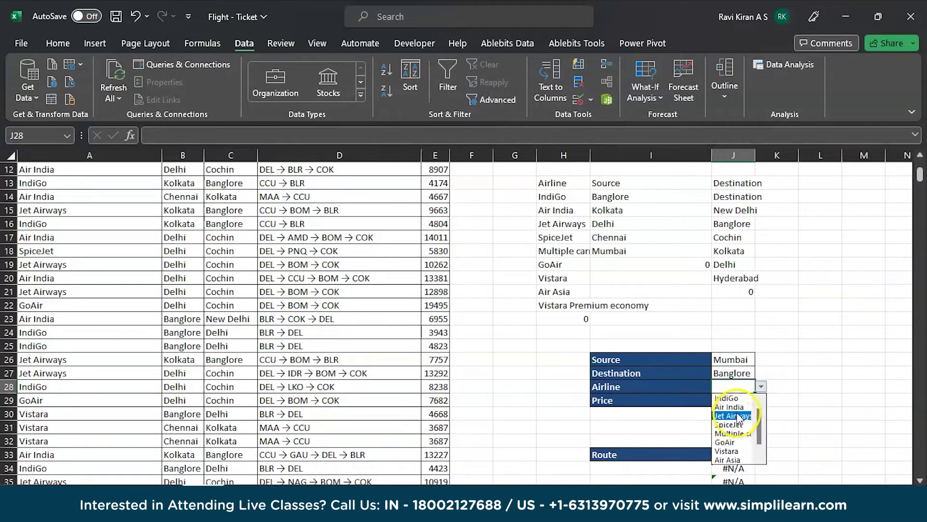
click(731, 407)
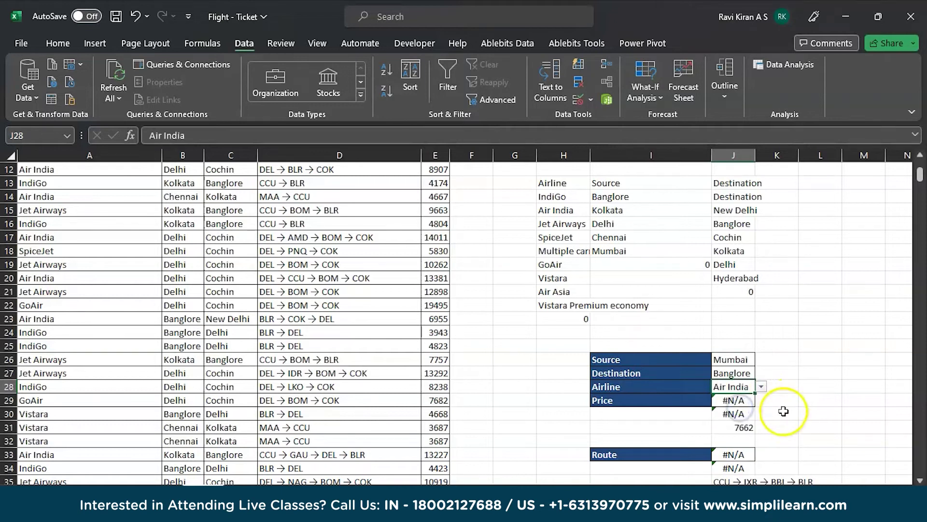
scroll(785, 412, down, 2)
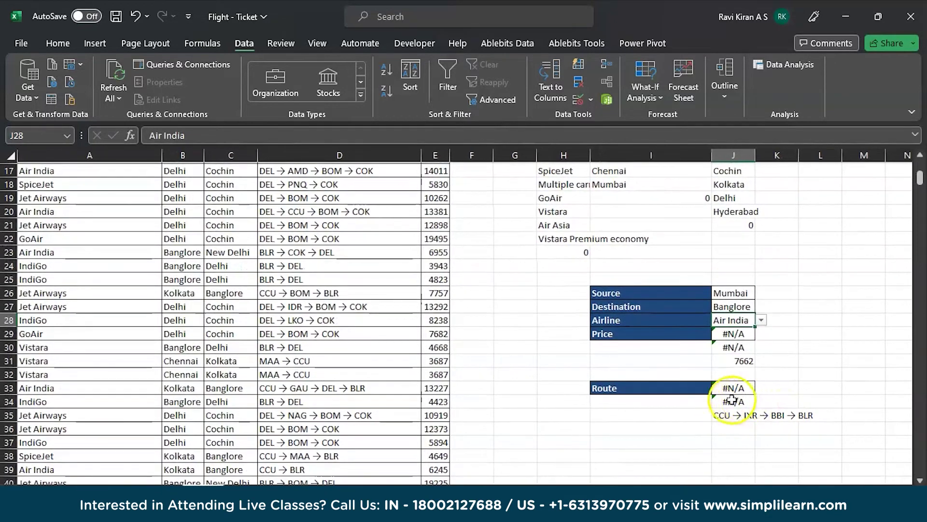
Select the Route label and its result cells starting at I33, then deselect them.
click(668, 389)
drag(668, 388, 734, 402)
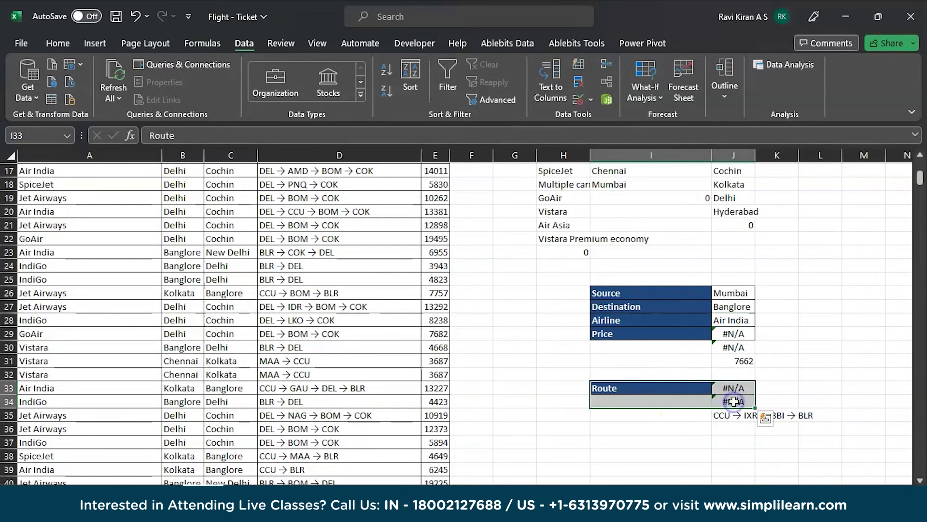
click(612, 429)
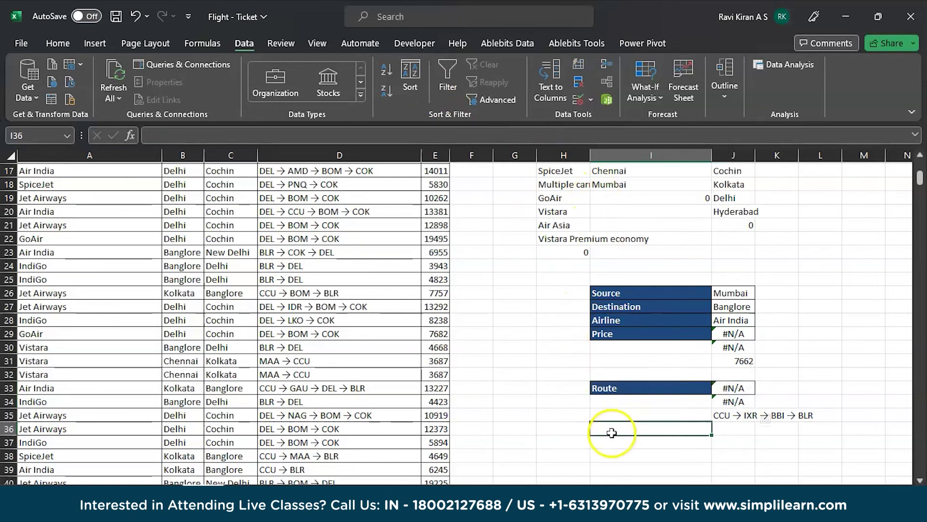
Copy the Route label from I33 into I35 beside the returned route.
click(716, 415)
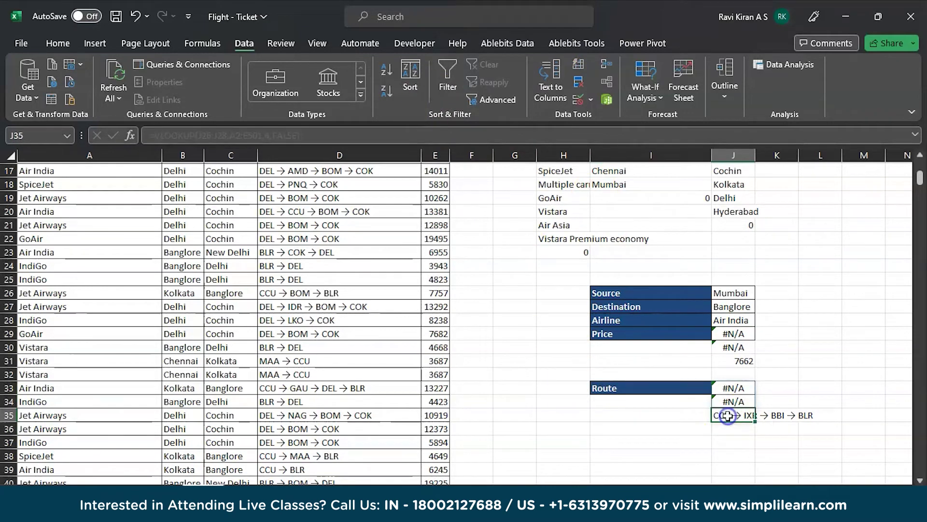
click(683, 390)
key(ctrl+c)
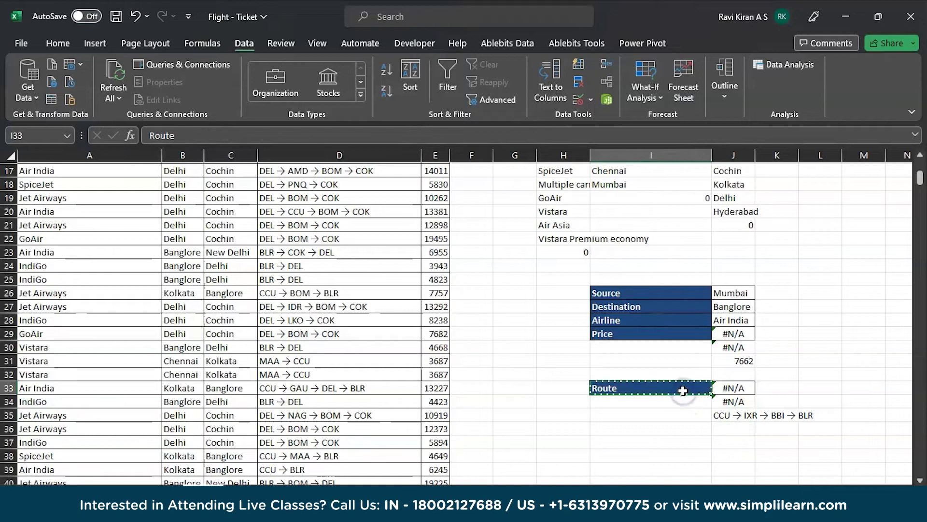
click(664, 418)
key(ctrl+v)
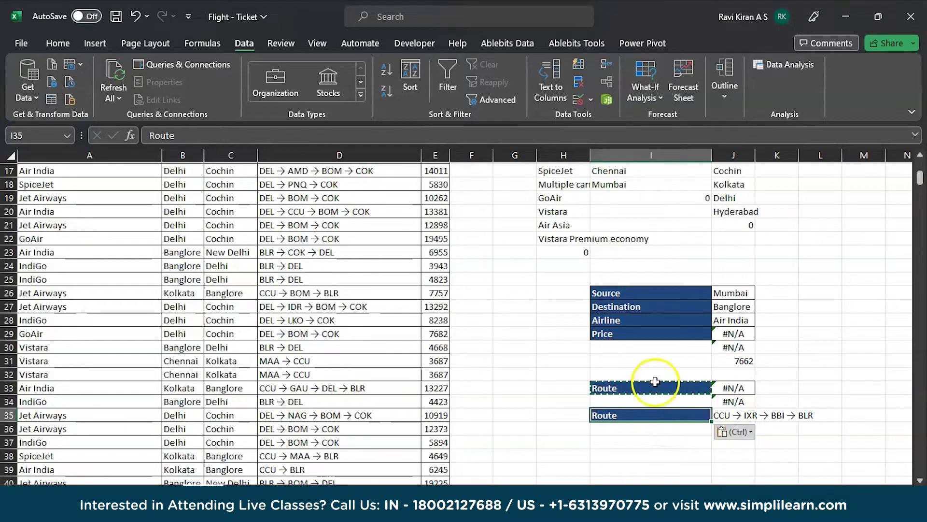
Copy the Price label from I29 into I31 beside 7662, then select the old I29:J30 block.
click(653, 335)
key(ctrl+c)
click(633, 361)
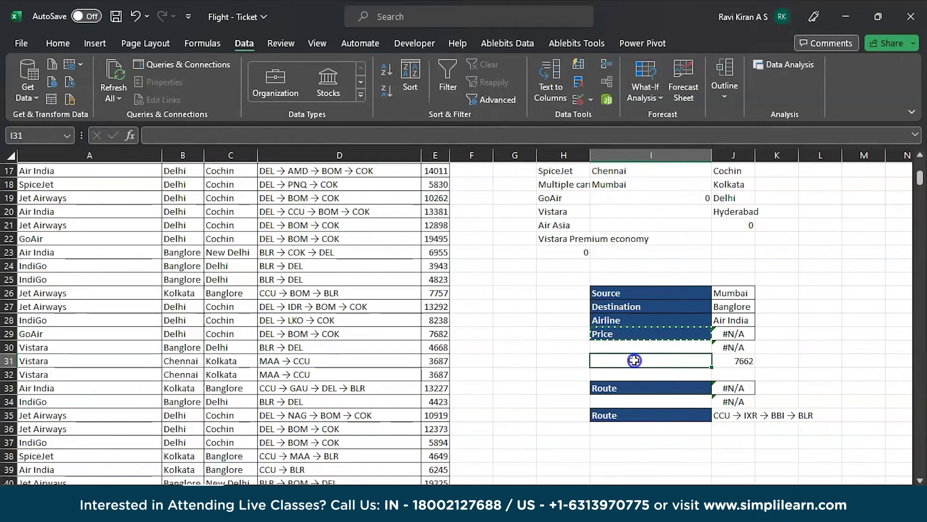
key(ctrl+v)
drag(651, 337, 733, 348)
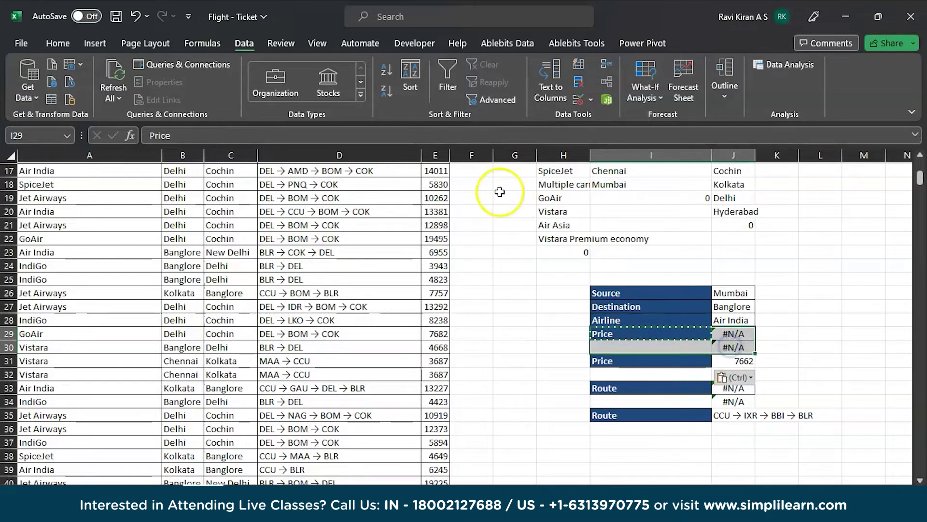
click(58, 43)
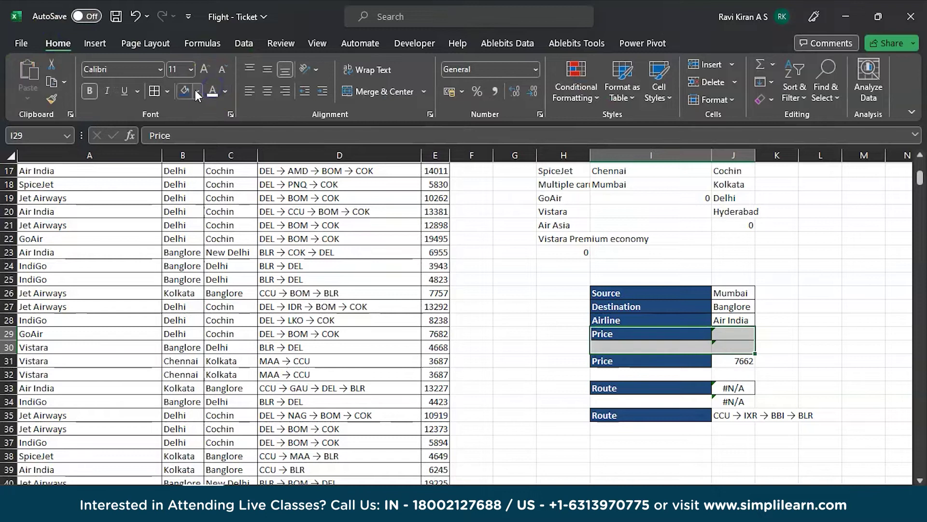
Remove the fill colour from the old Price block and the old Route block I33:J34.
click(196, 91)
click(185, 115)
click(643, 388)
drag(642, 388, 730, 399)
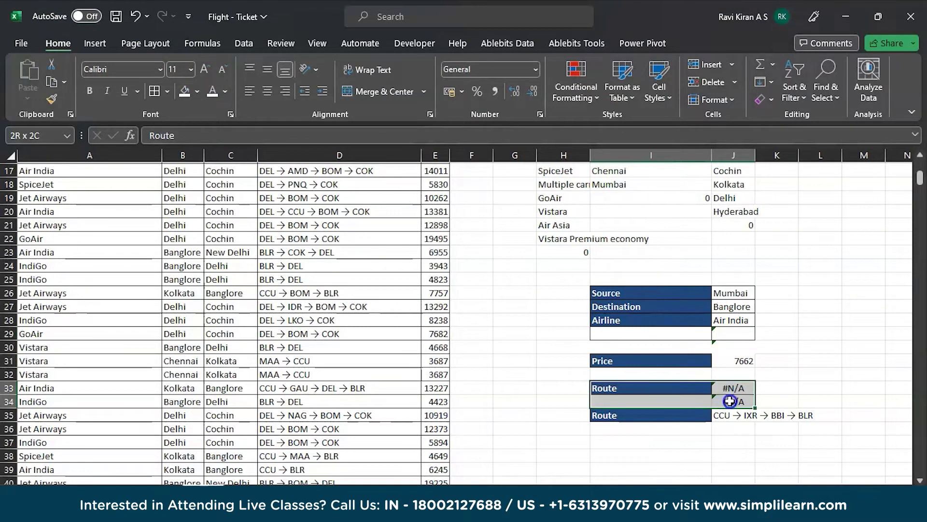
click(185, 92)
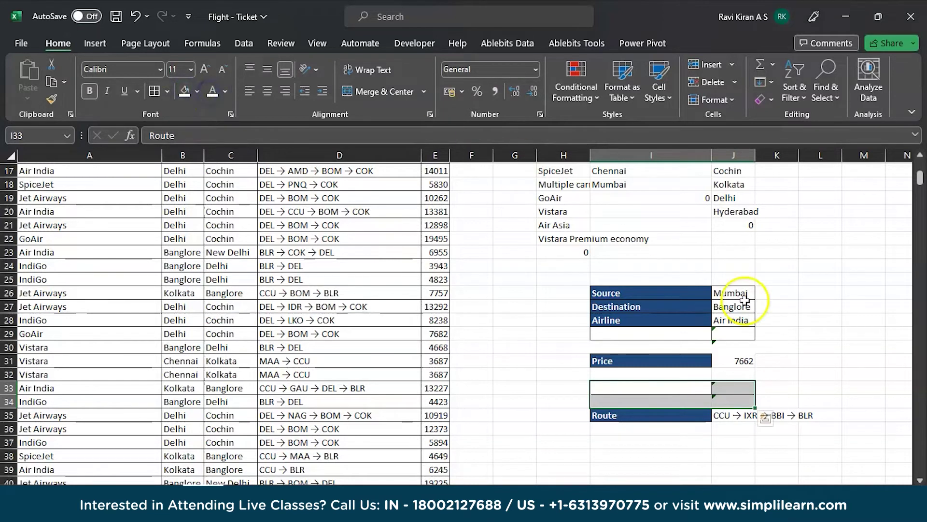
click(818, 401)
Clear the borders from the blank rows I33:J33 and I29:J29 with No Border.
drag(677, 361, 729, 361)
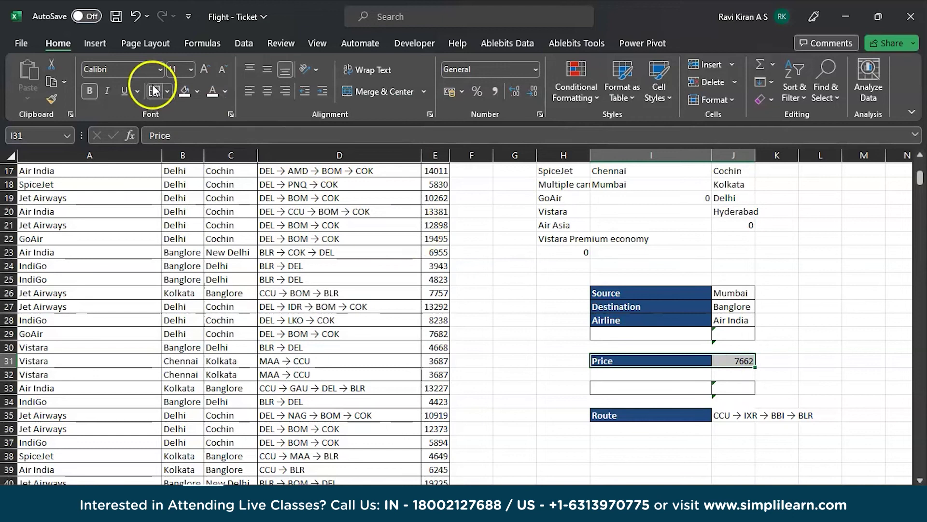
drag(628, 414, 746, 421)
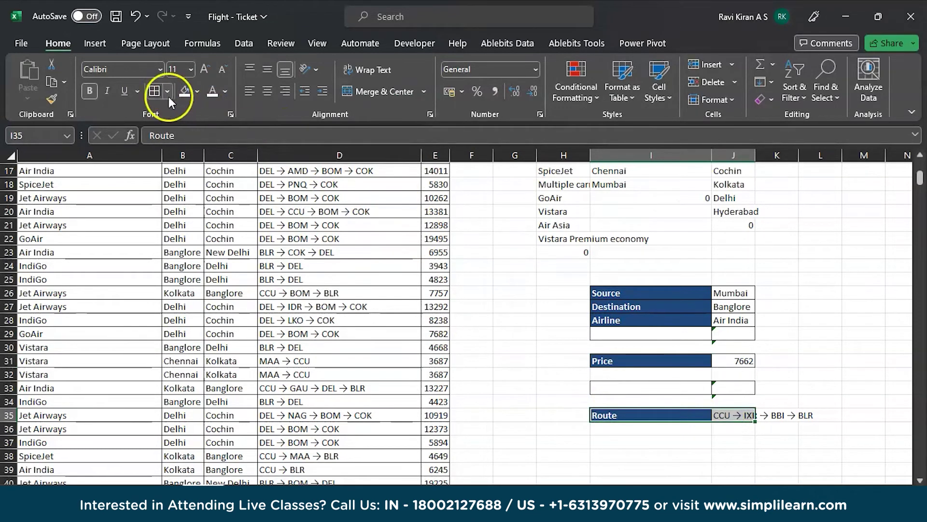
drag(592, 402, 750, 385)
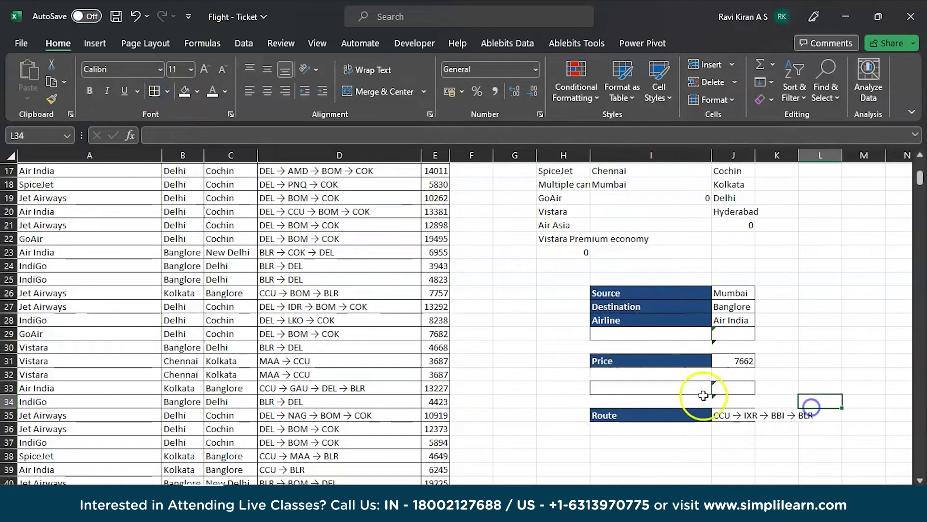
click(681, 391)
drag(681, 391, 734, 387)
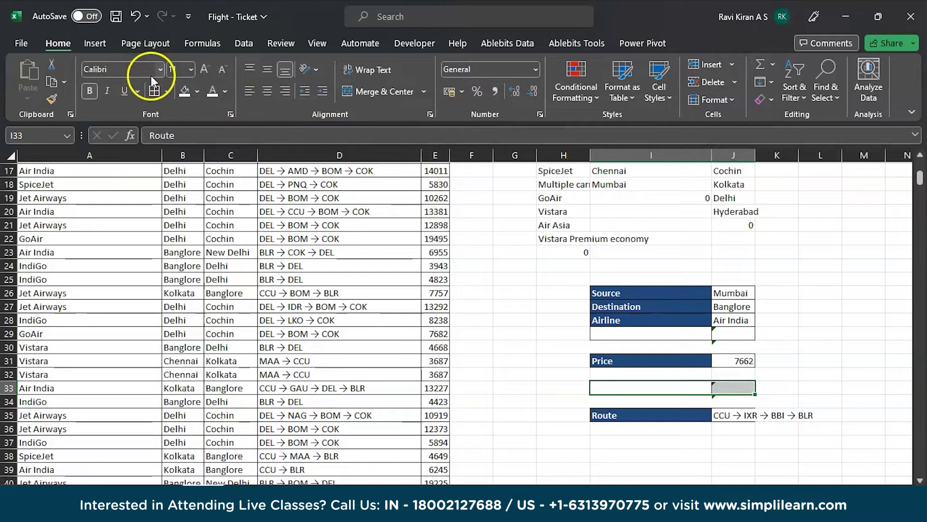
click(168, 91)
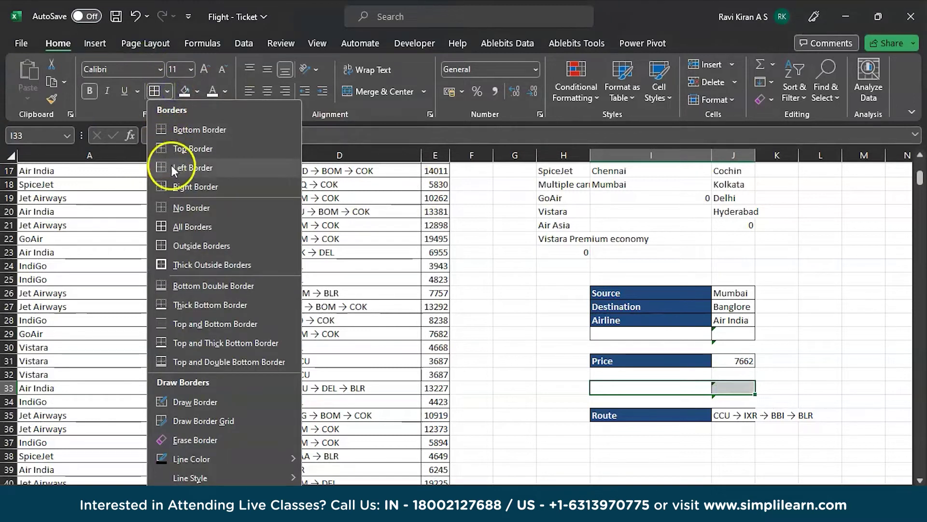
click(178, 208)
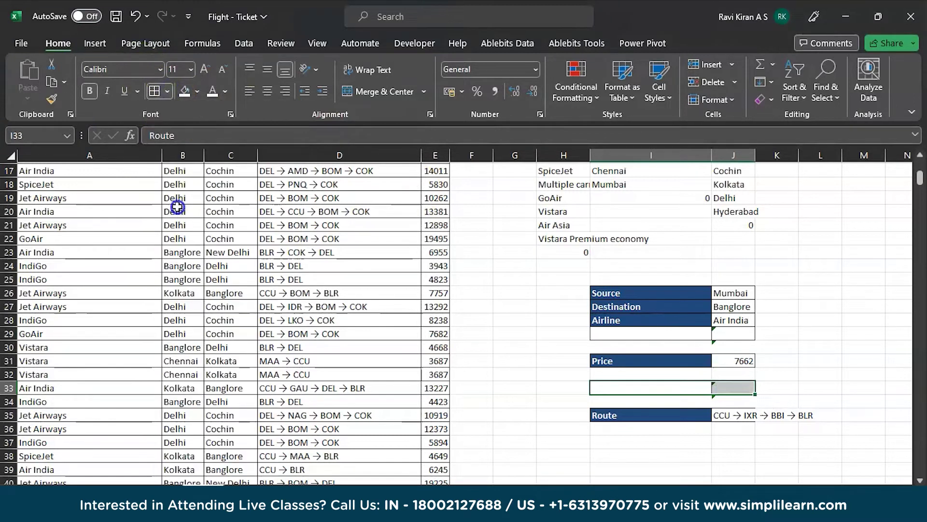
click(604, 333)
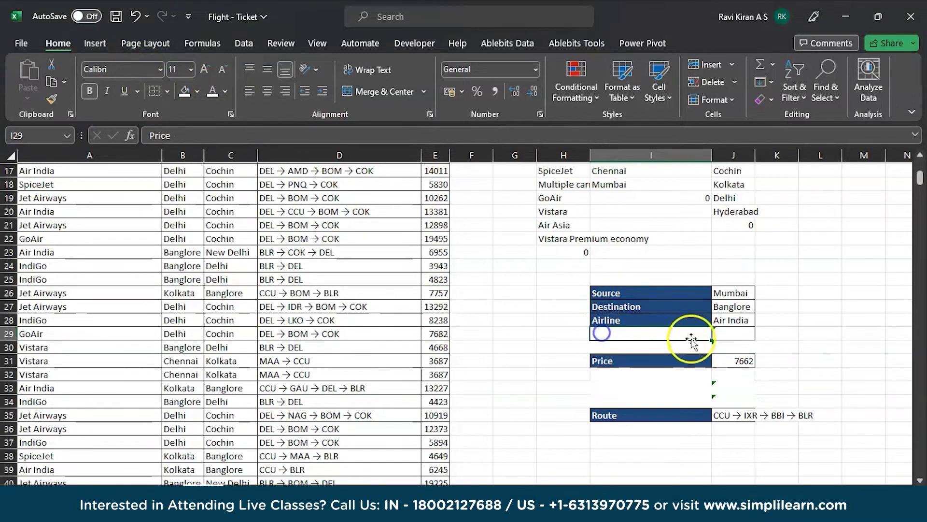
shift+click(723, 334)
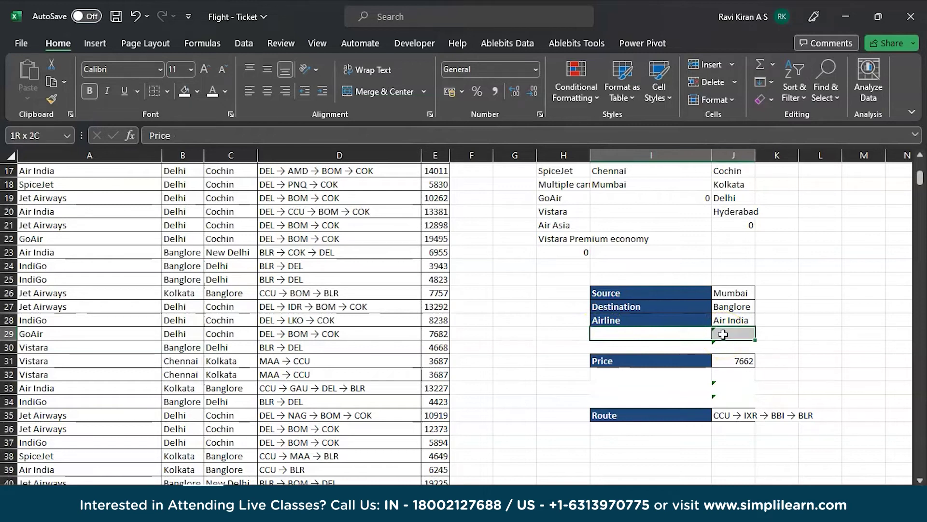
click(153, 92)
click(808, 332)
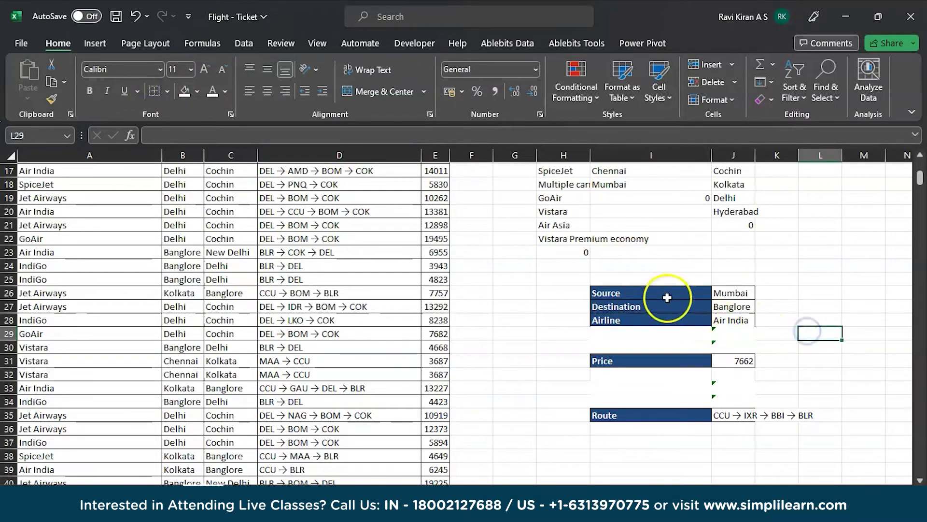
Apply All Borders to the Source, Destination and Airline block I26:J28.
drag(667, 297, 729, 321)
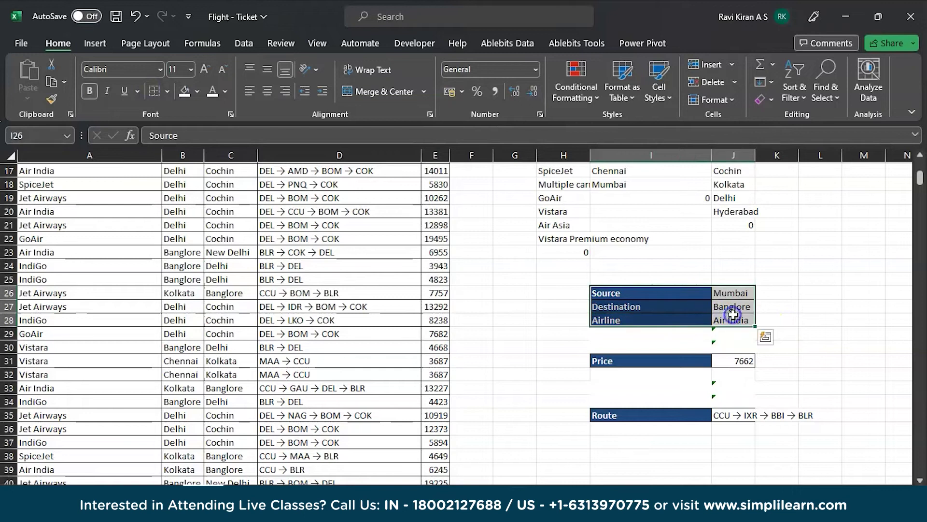
click(166, 91)
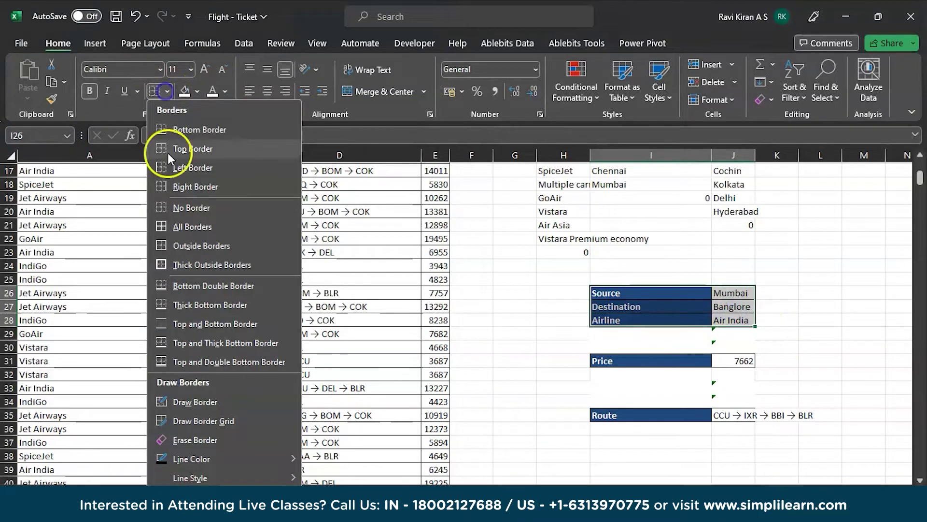
click(178, 228)
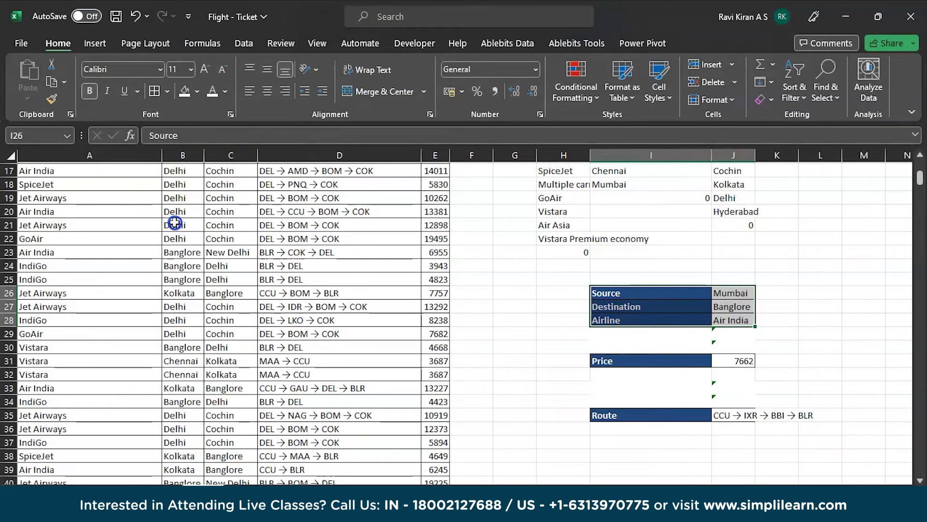
click(754, 419)
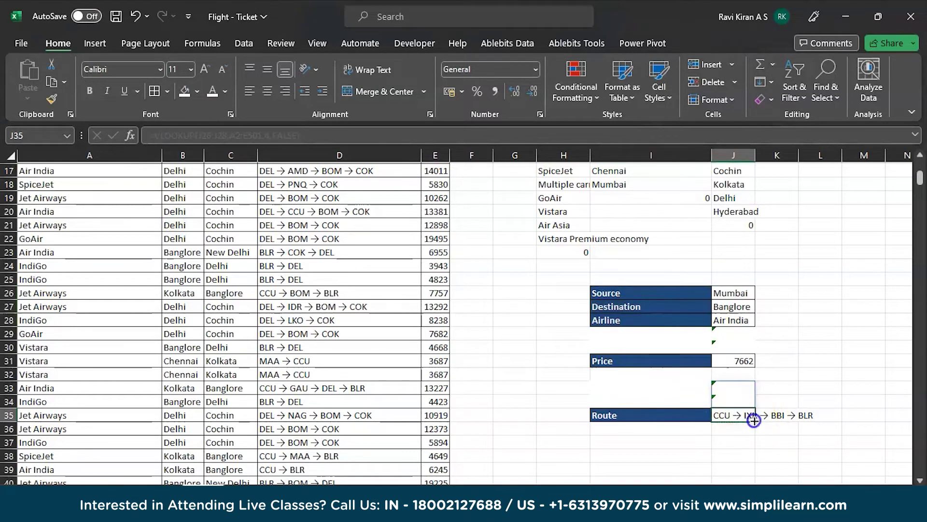
AutoFit column J to the full CCU → IXR → BBI → BLR route and center-align all its values.
double_click(754, 156)
click(854, 427)
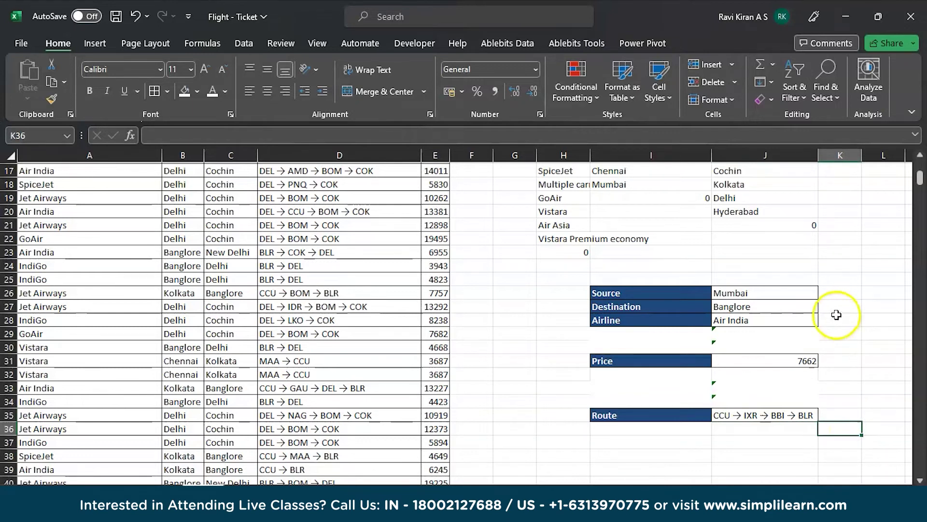
scroll(745, 157, up, 1)
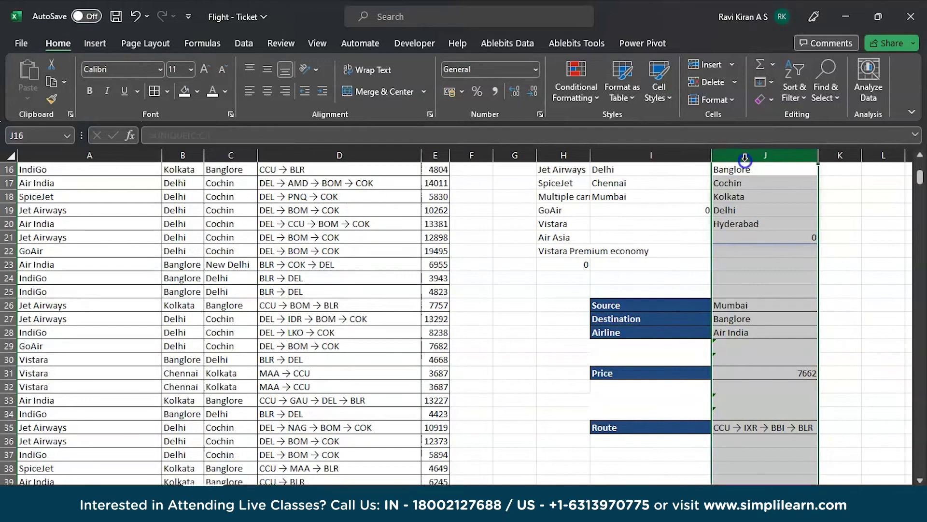
click(744, 157)
click(268, 91)
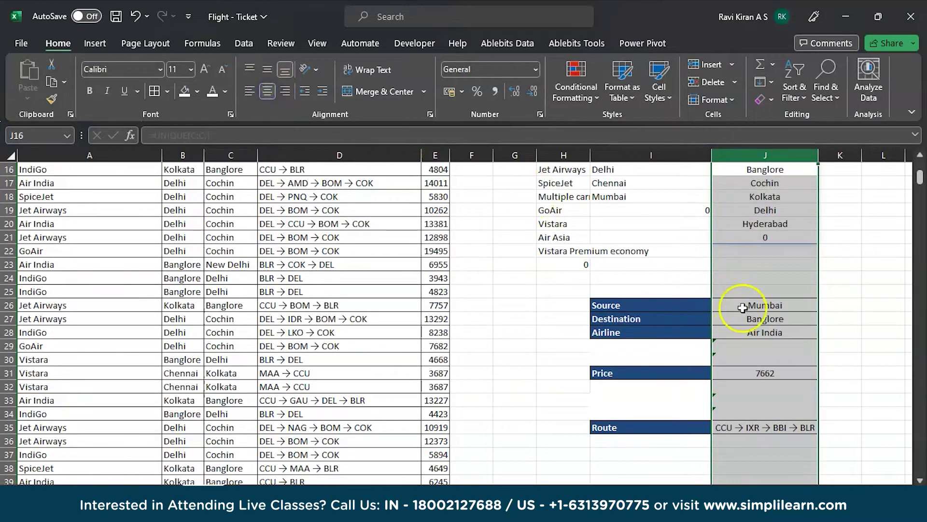
click(838, 319)
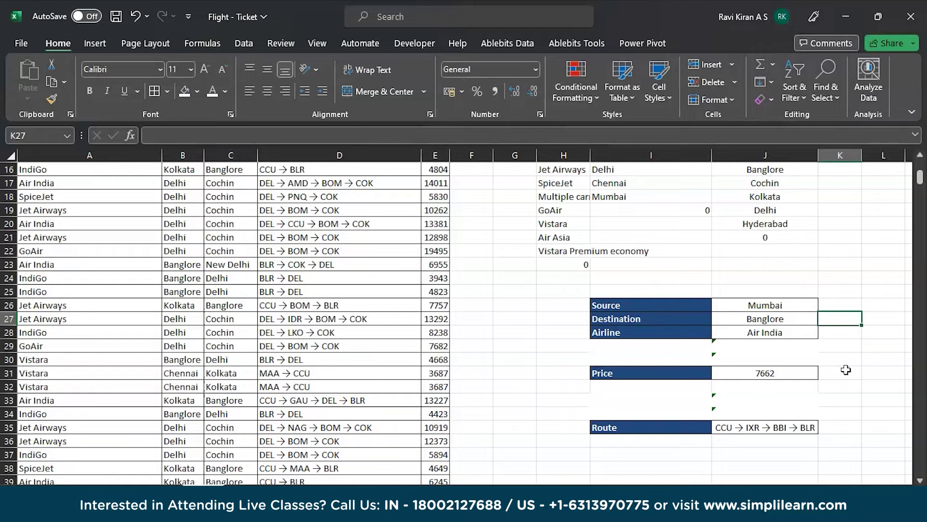
scroll(846, 369, up, 3)
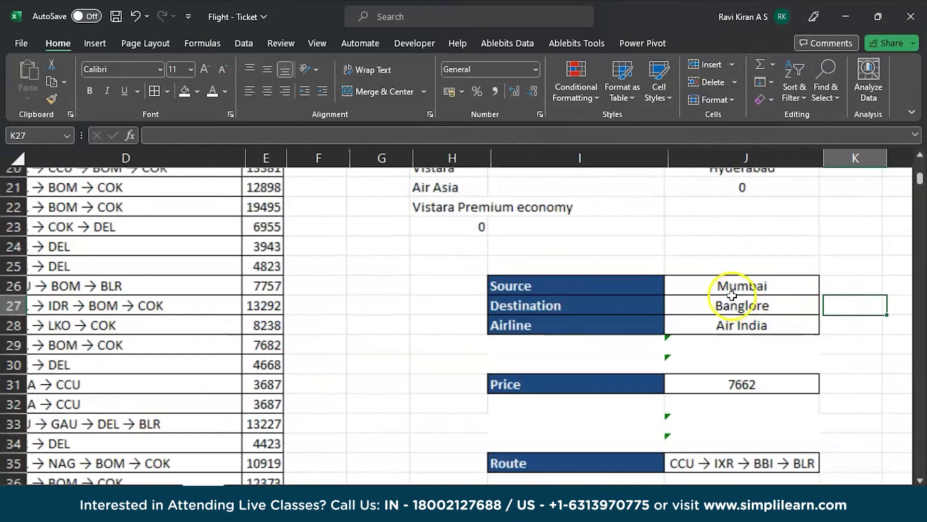
Pick Kolkata as both the Source in J26 and the Destination in J27.
click(737, 283)
click(831, 288)
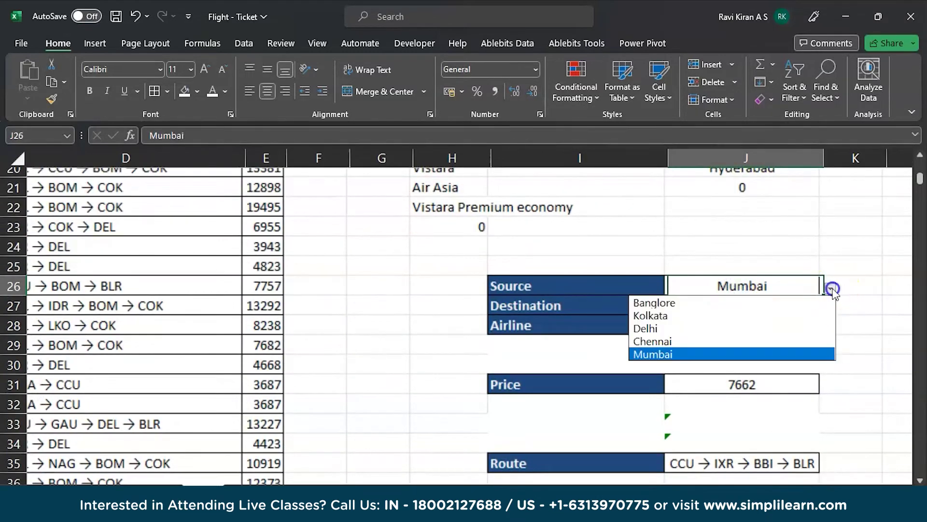
click(710, 320)
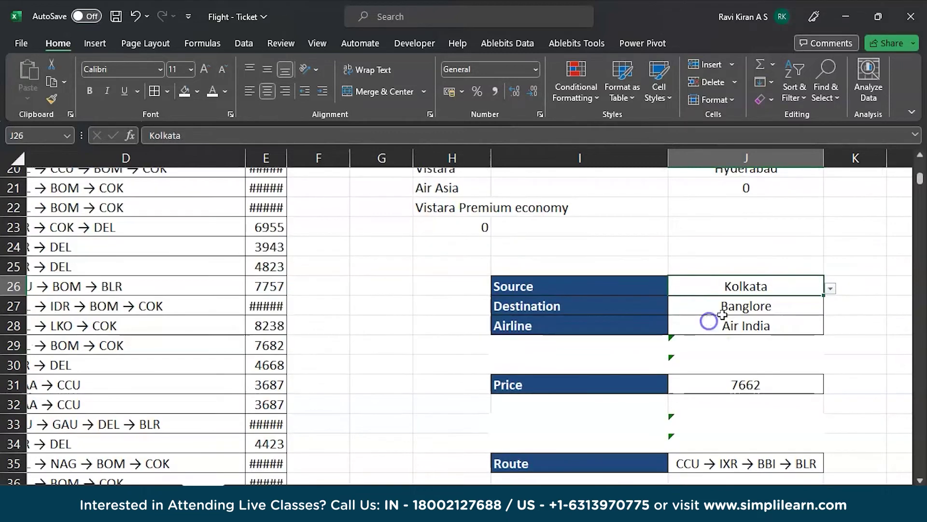
click(711, 307)
click(836, 307)
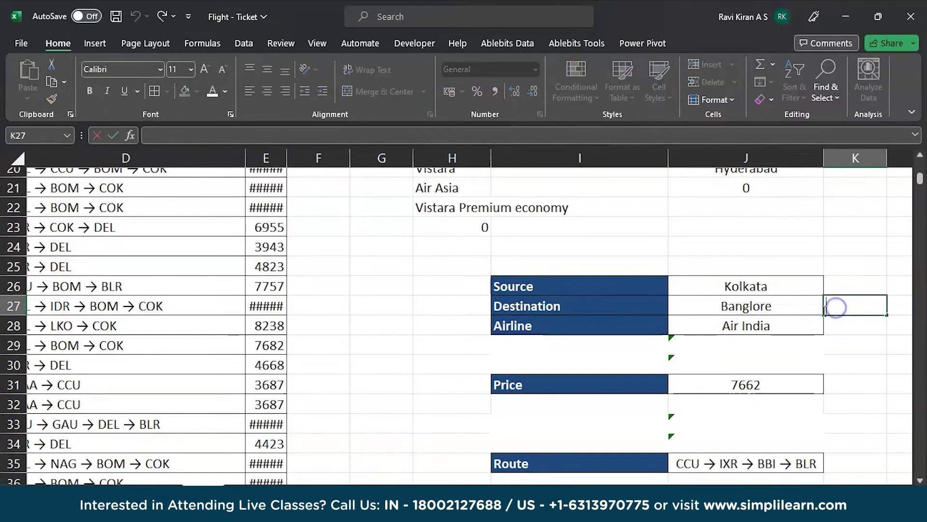
click(839, 344)
click(821, 312)
click(830, 308)
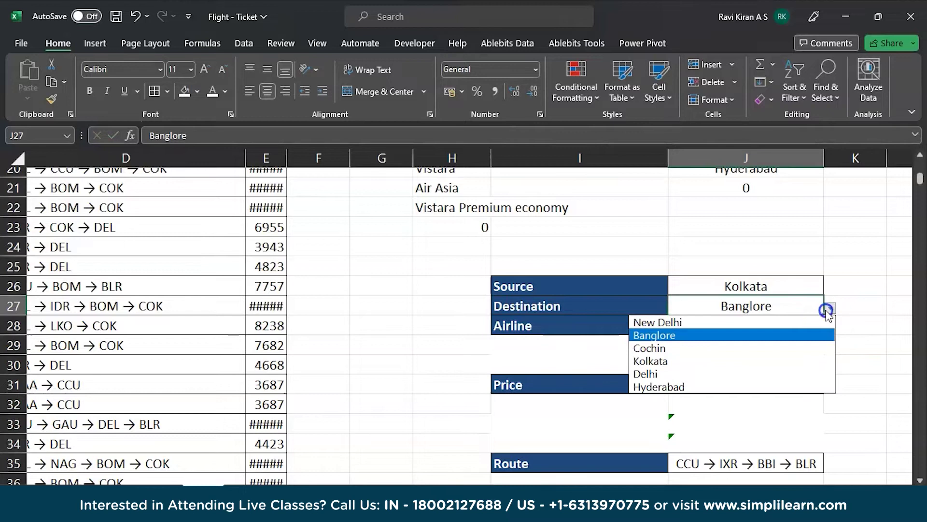
click(746, 358)
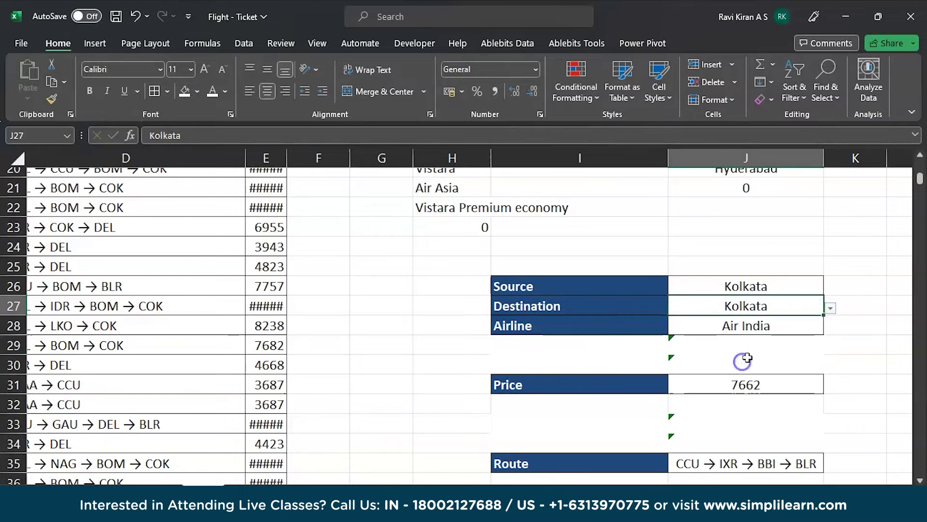
Choose SpiceJet as the airline in J28, giving Price 3873 and Route CCU → BLR.
click(772, 330)
click(830, 327)
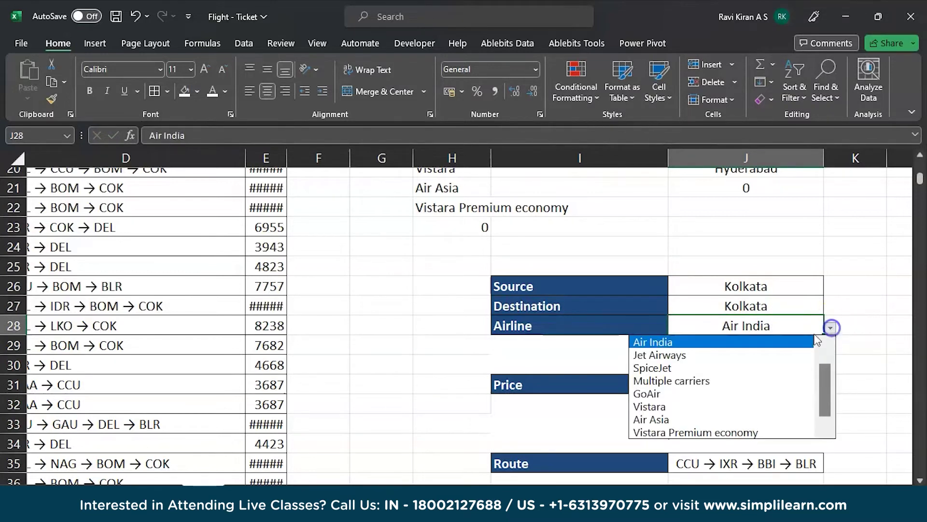
click(743, 369)
scroll(741, 409, down, 2)
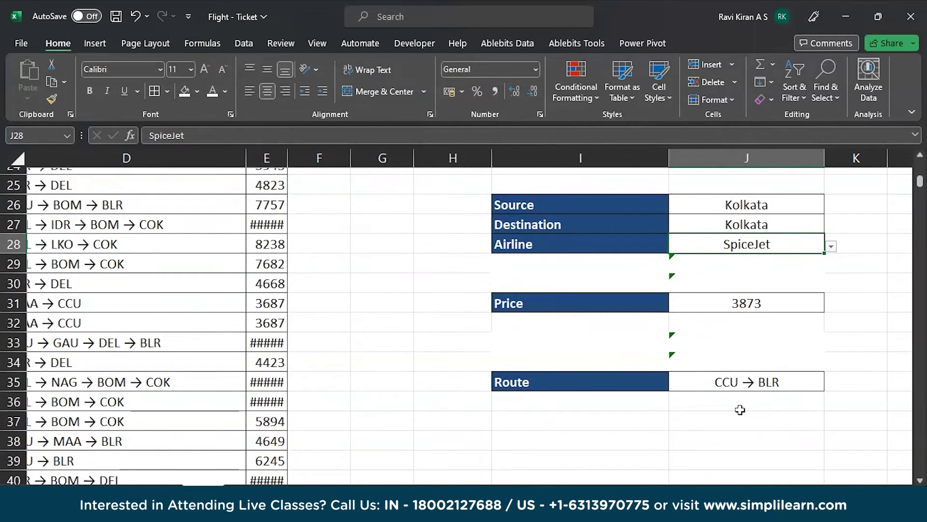
scroll(741, 409, down, 5)
scroll(740, 409, up, 1)
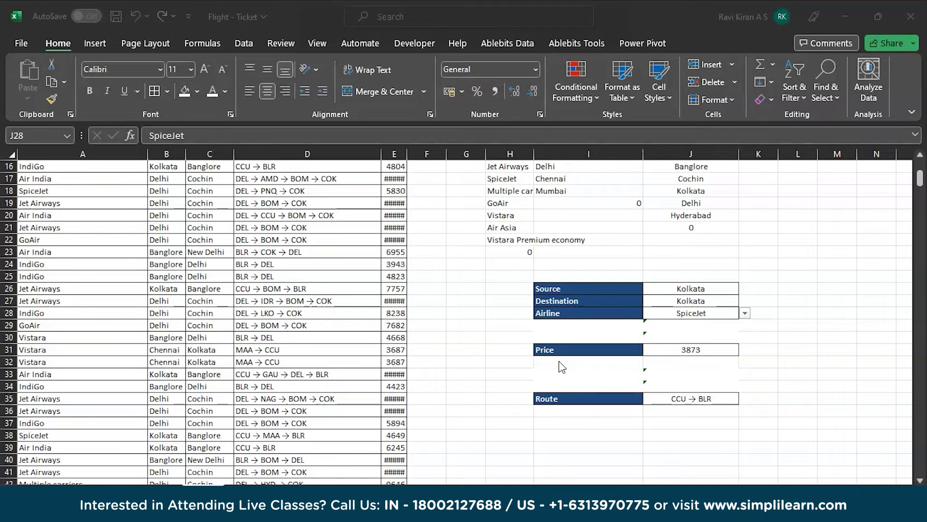
Switch from Excel to the Chrome window showing the Simplilearn Business Analysis course page.
key(alt+Tab)
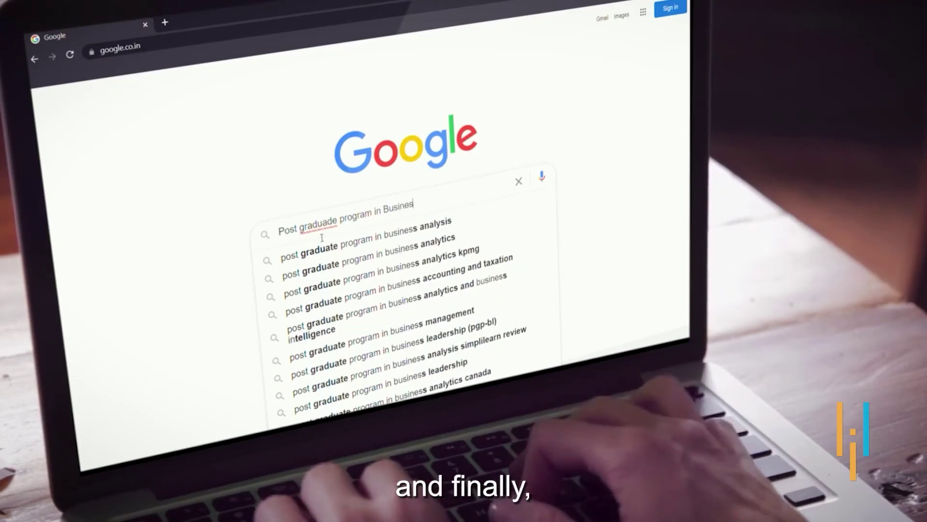
key(Return)
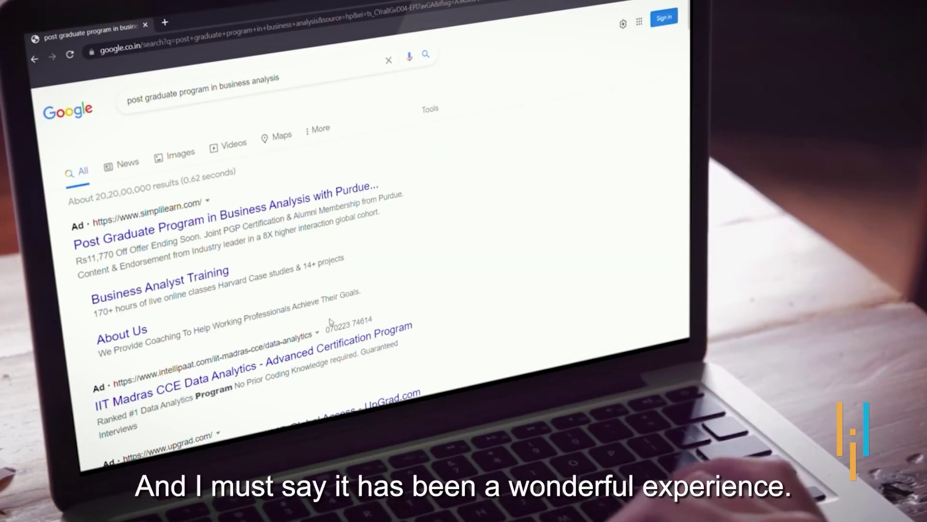